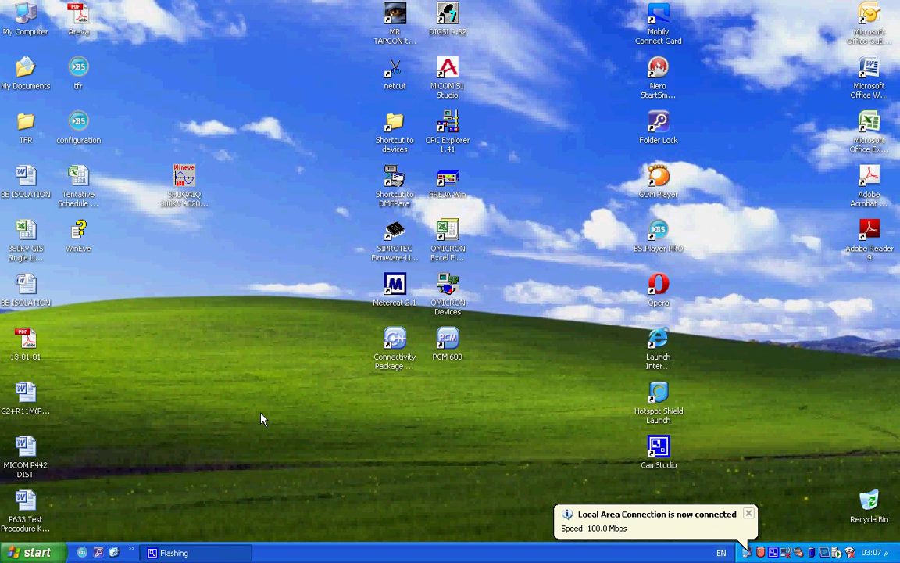
Step: Launch PCM 600, declining to start Connectivity Package Manager and unblocking PCMFrame.exe in Windows Firewall
double_click(435, 362)
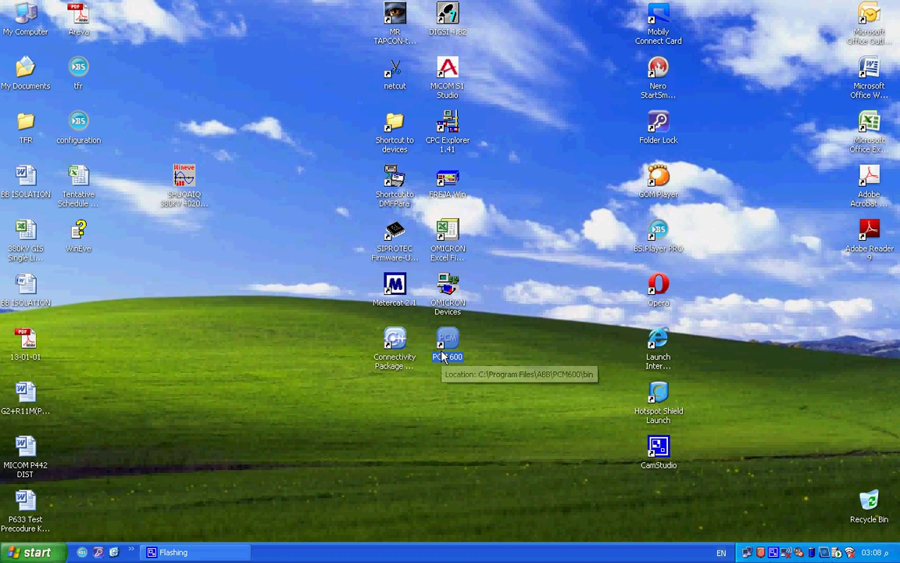
right_click(442, 357)
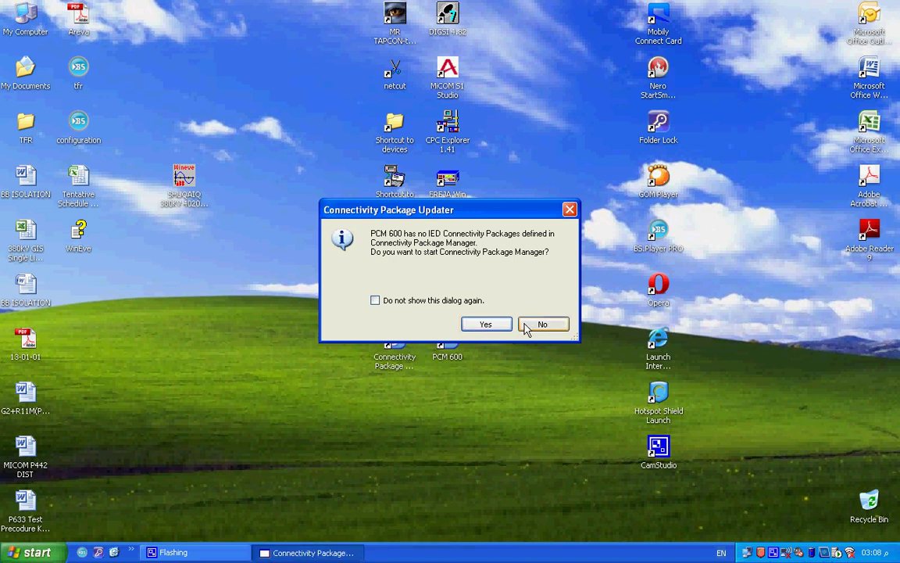
left_click(527, 327)
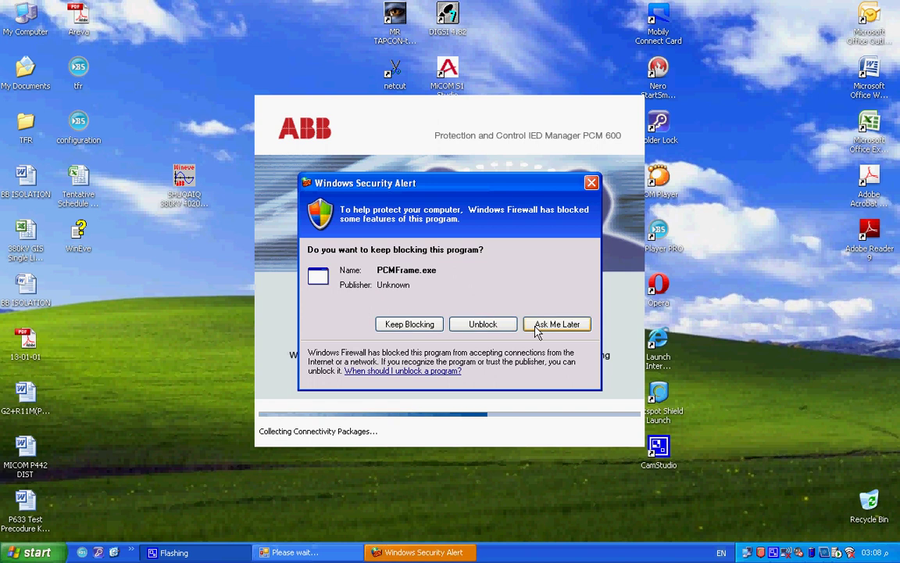
left_click(512, 326)
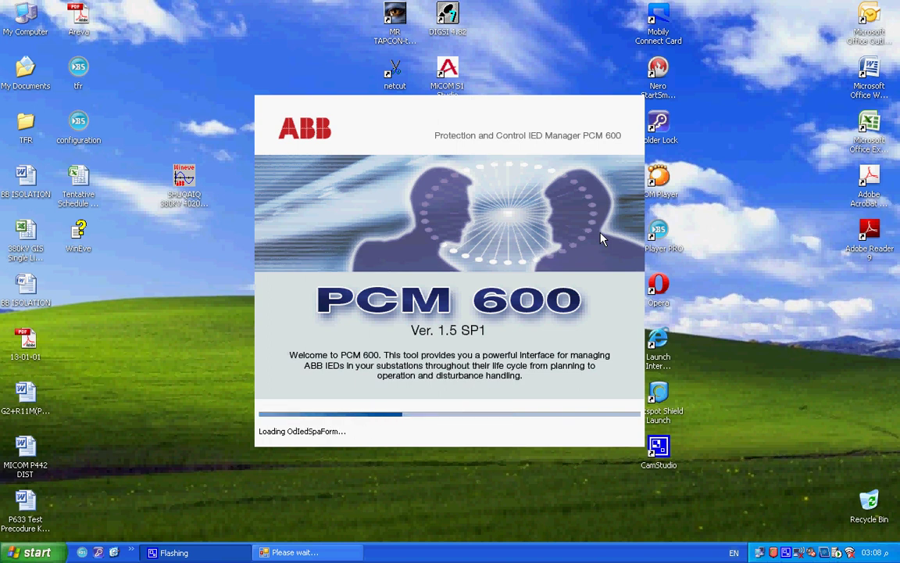
left_click(184, 202)
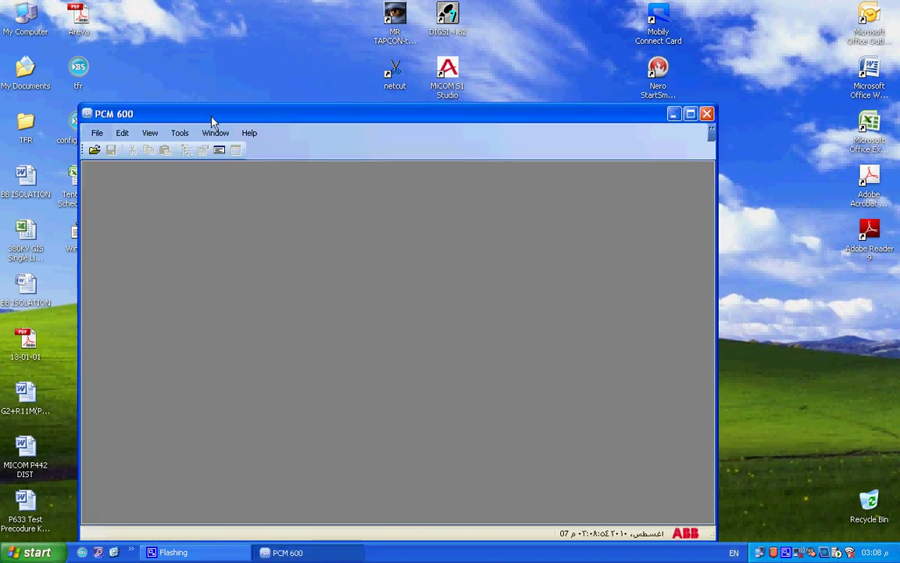
Step: Close PCM 600 and switch to the Connectivity Package Manager
left_click(706, 117)
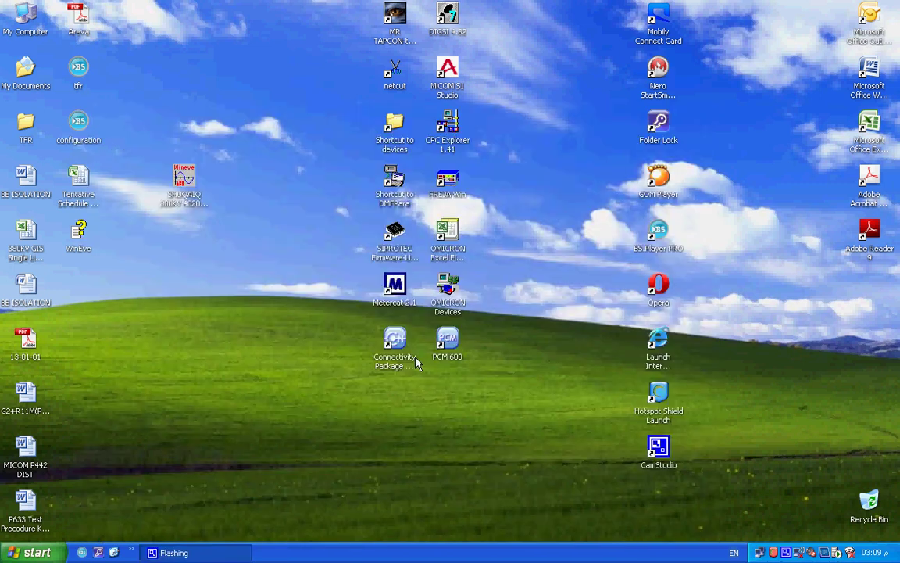
left_click(414, 361)
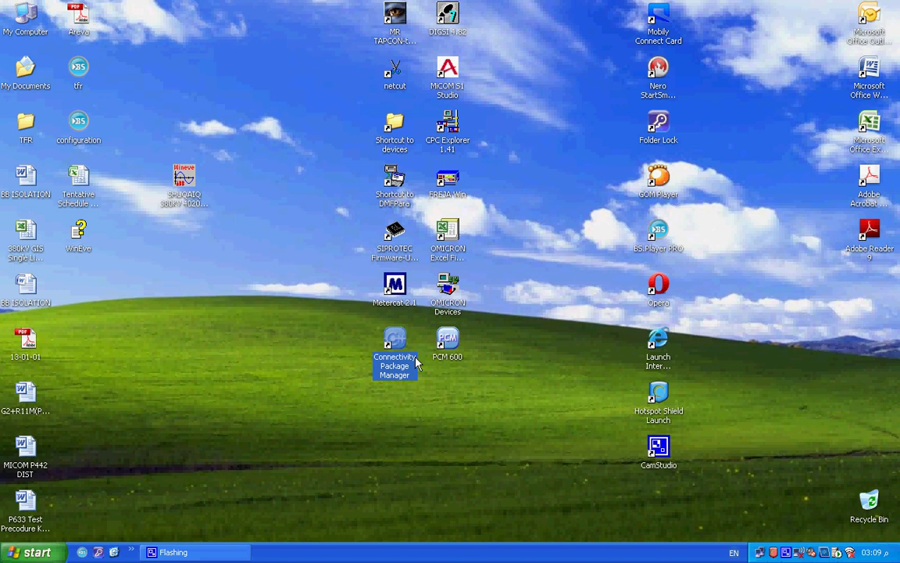
double_click(416, 364)
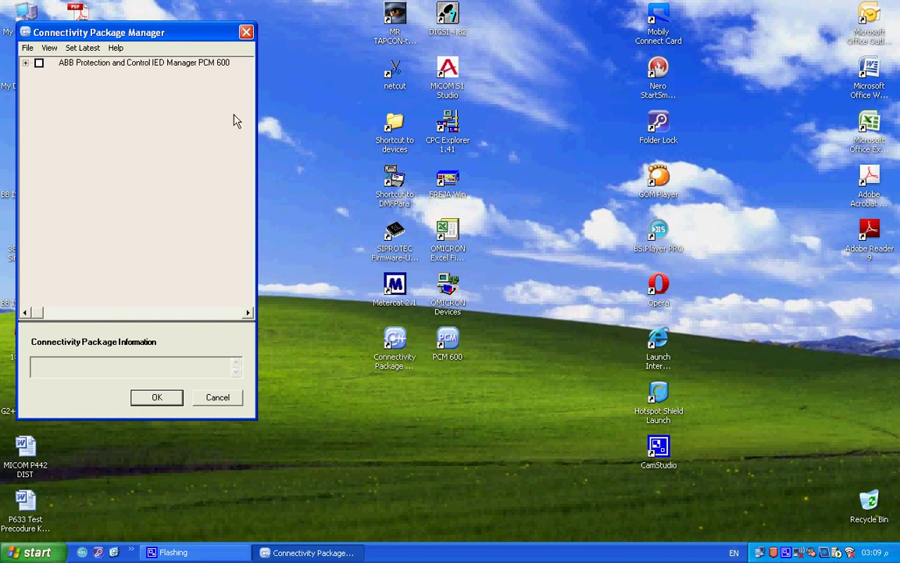
Step: Enable the Generic IEC61850 IED 1.2, IEC 61850 1.4, LON 1.4, ABB RE_ 670 Base 1.5 and SPA connectivity packages and apply the selection
left_click(26, 63)
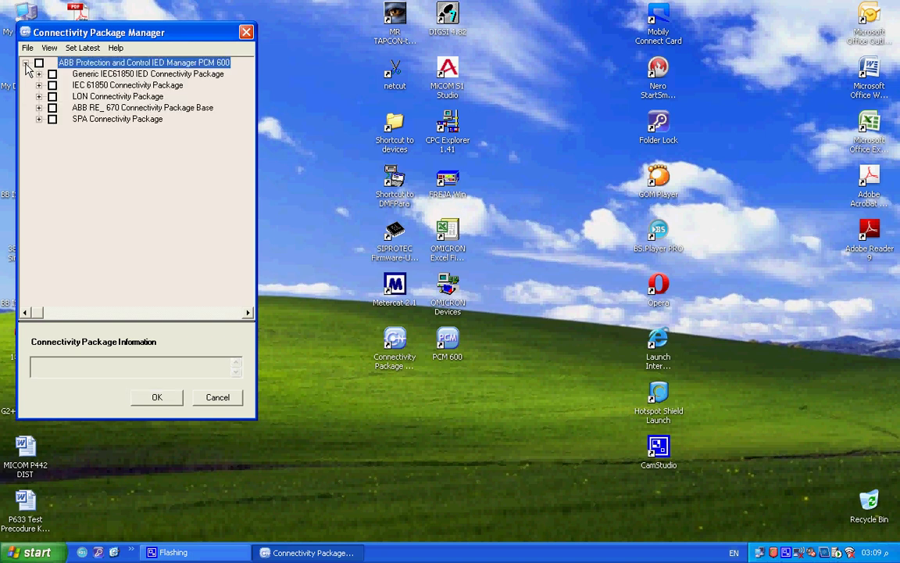
left_click(38, 75)
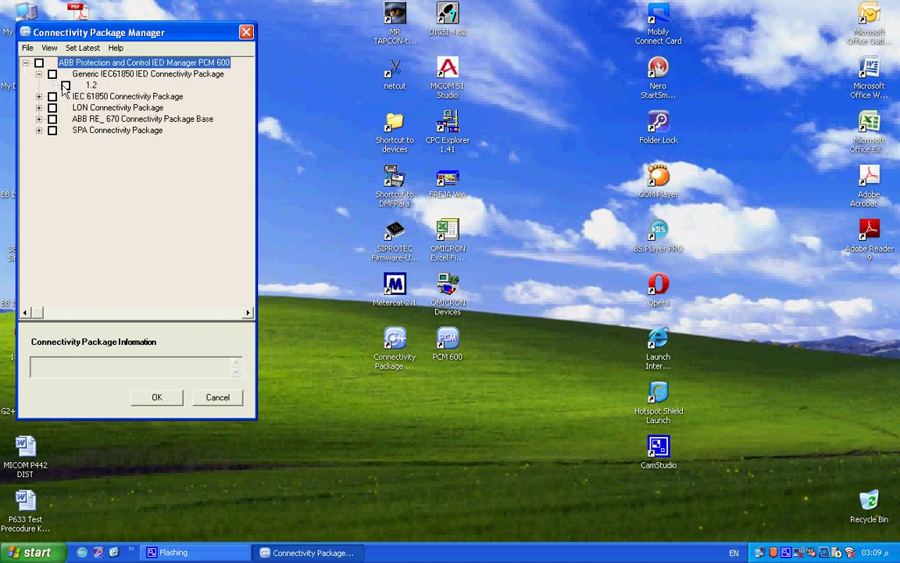
left_click(38, 97)
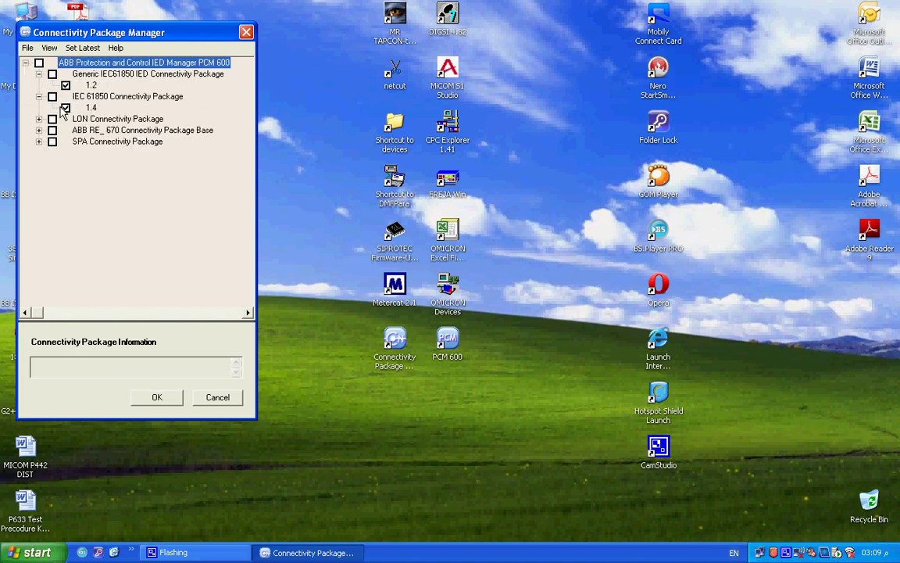
left_click(39, 119)
left_click(38, 142)
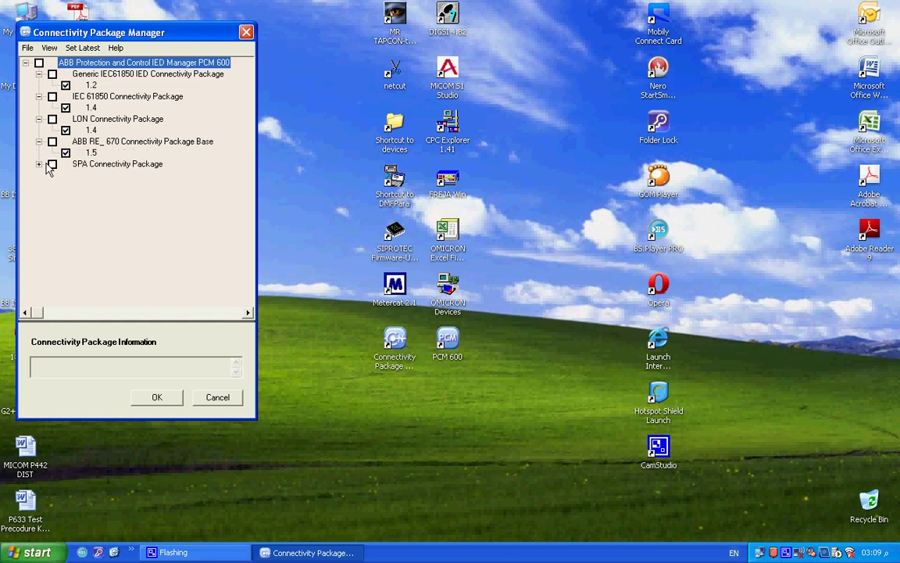
left_click(38, 165)
left_click(156, 399)
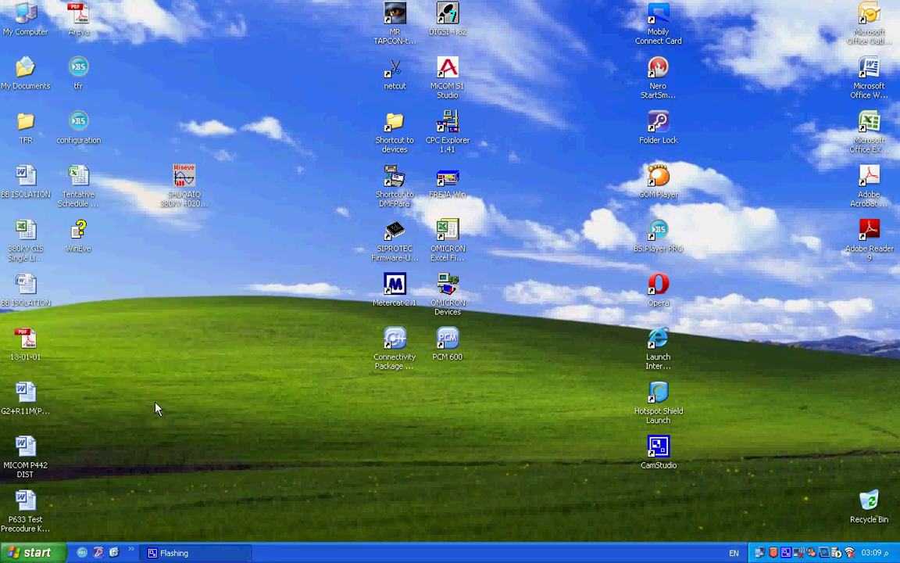
Step: Switch to PCM 600 by launching it again and maximize its window
left_click(444, 355)
double_click(444, 356)
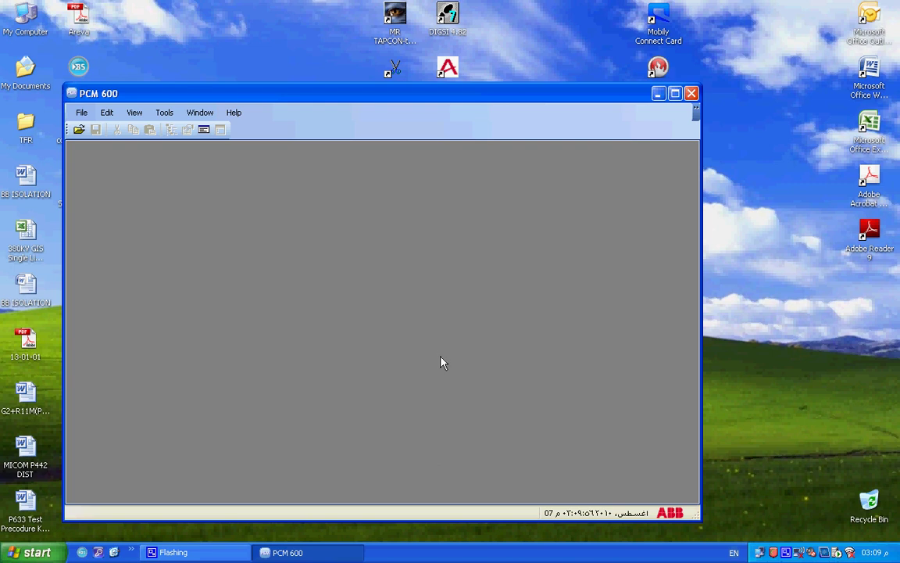
double_click(388, 91)
Step: Create a new project named shuqqiq with no description on this computer and open it
left_click(17, 29)
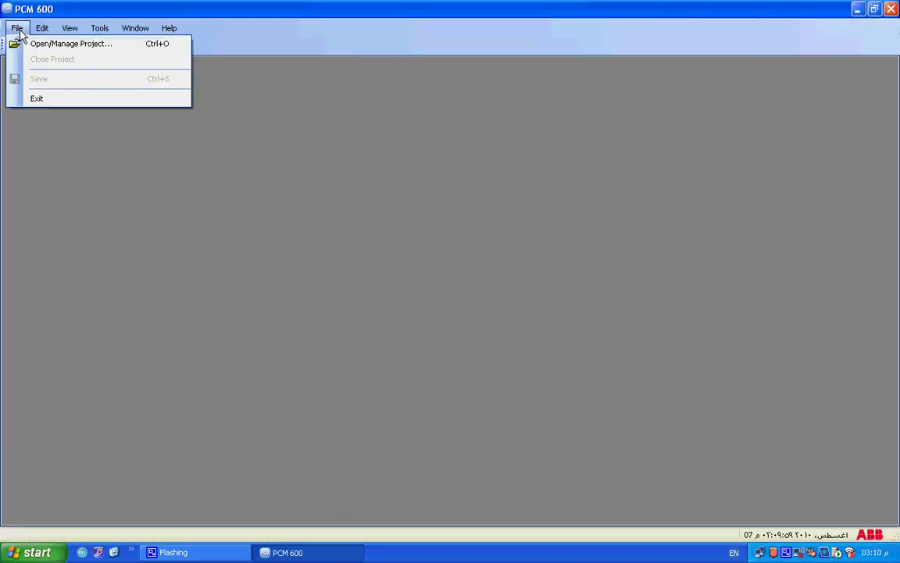
left_click(34, 45)
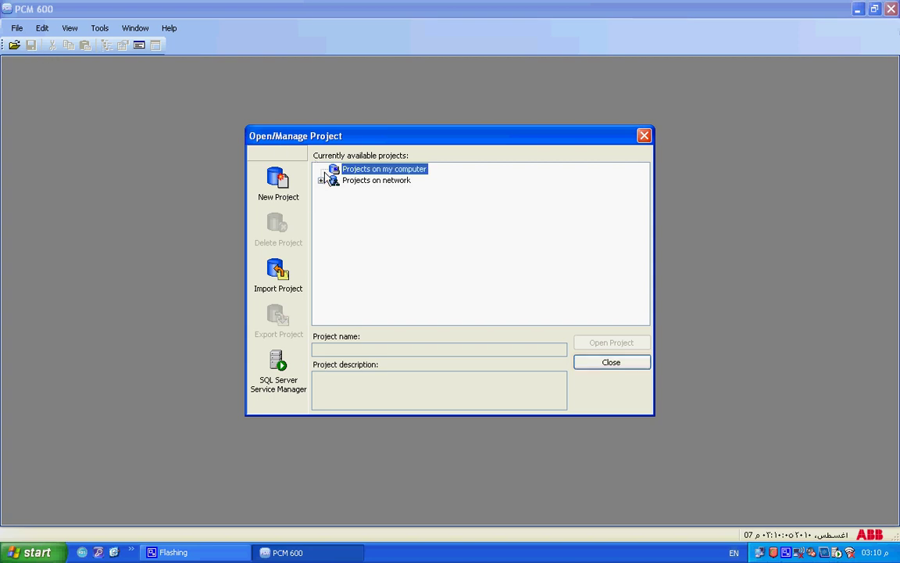
left_click(293, 194)
type("shuq")
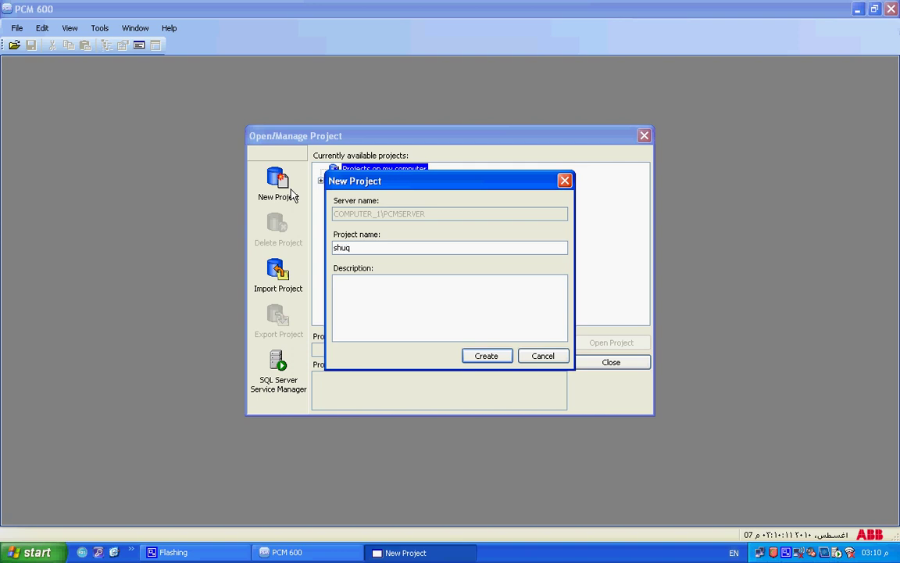
type("qiq")
left_click(370, 336)
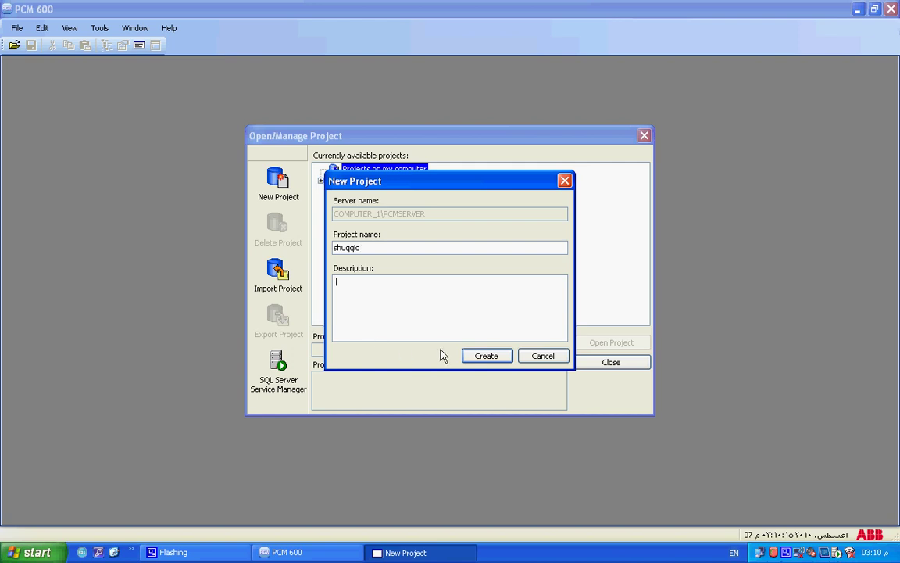
left_click(482, 358)
left_click(482, 357)
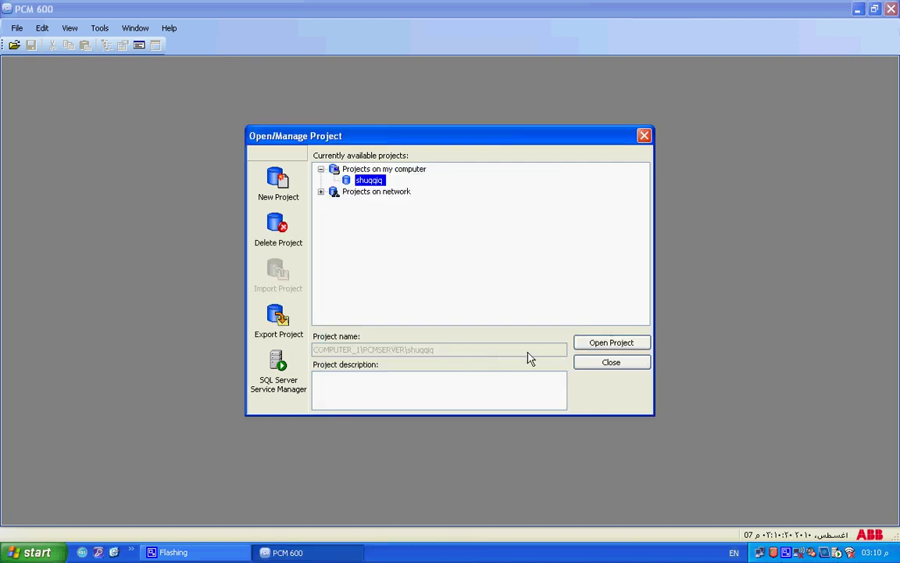
left_click(594, 346)
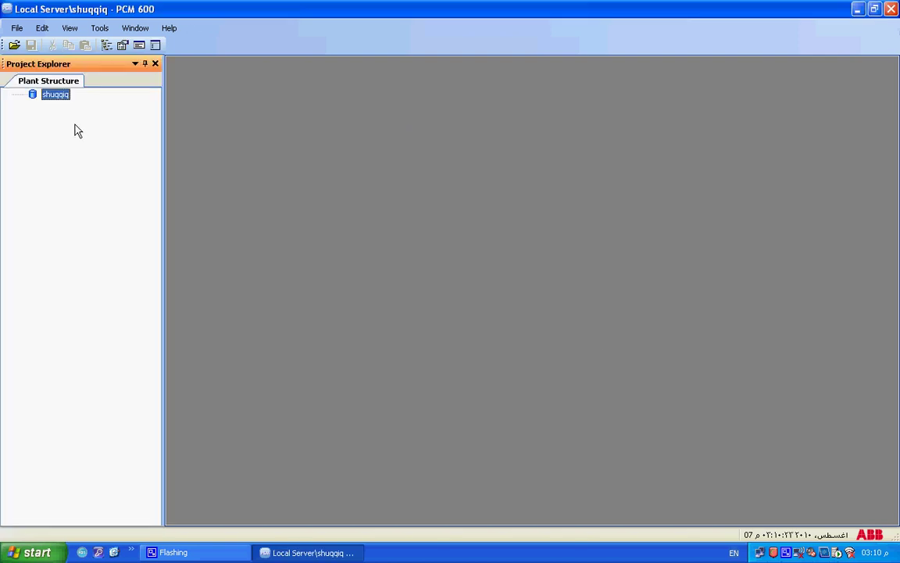
Step: Show the Output and Object Types windows alongside the Project Explorer
left_click(70, 31)
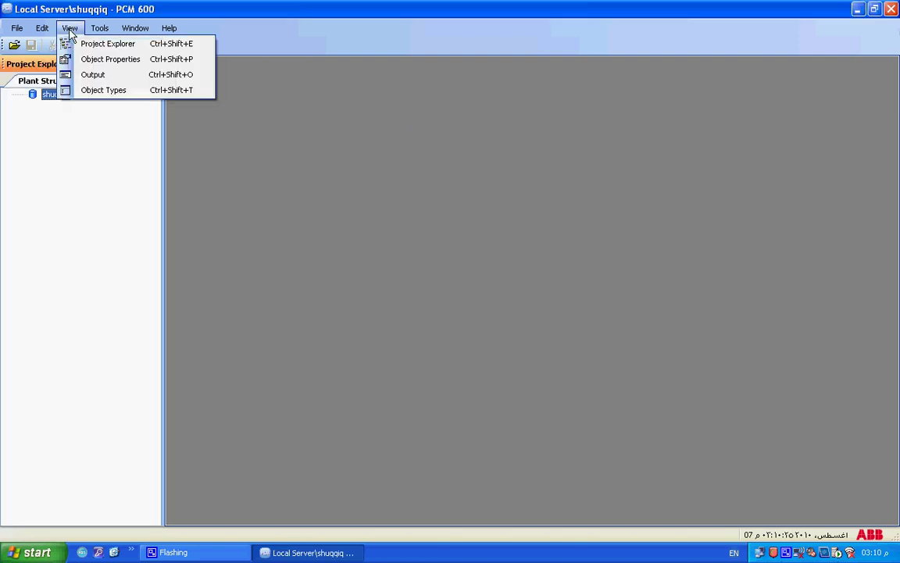
left_click(91, 75)
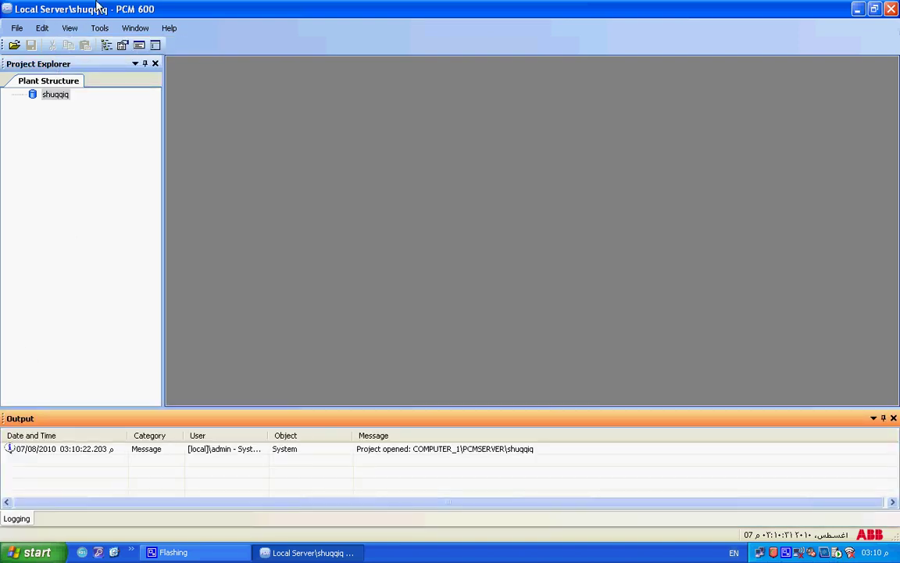
left_click(73, 29)
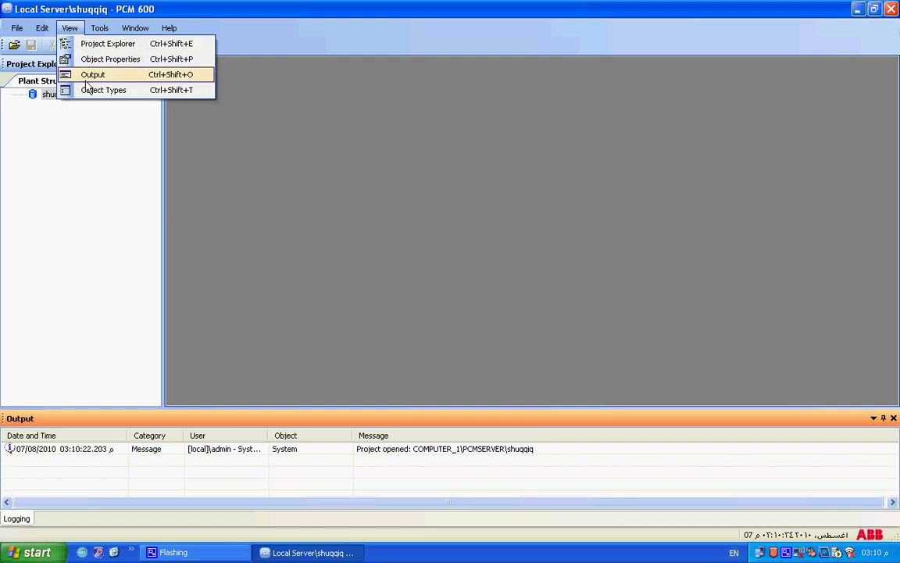
left_click(81, 184)
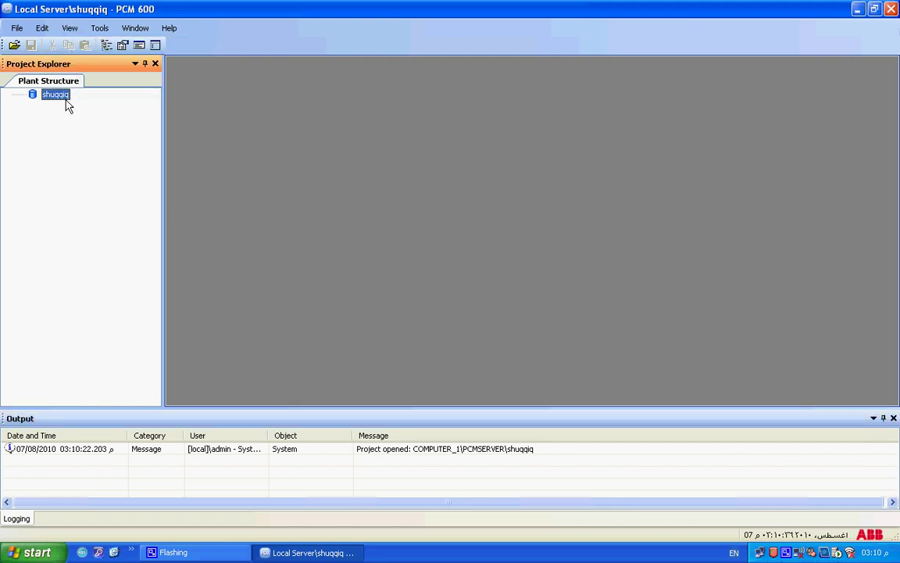
right_click(66, 101)
mouse_move(98, 136)
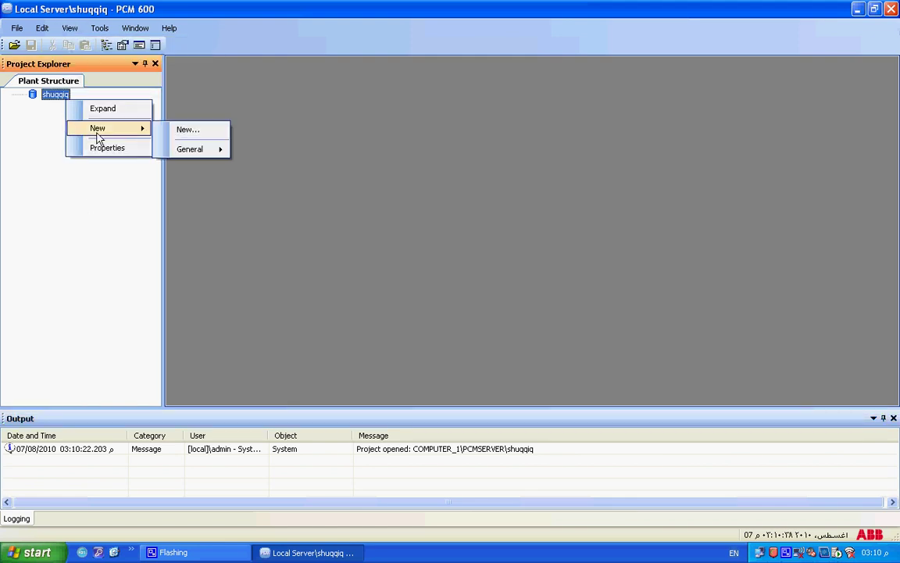
left_click(71, 29)
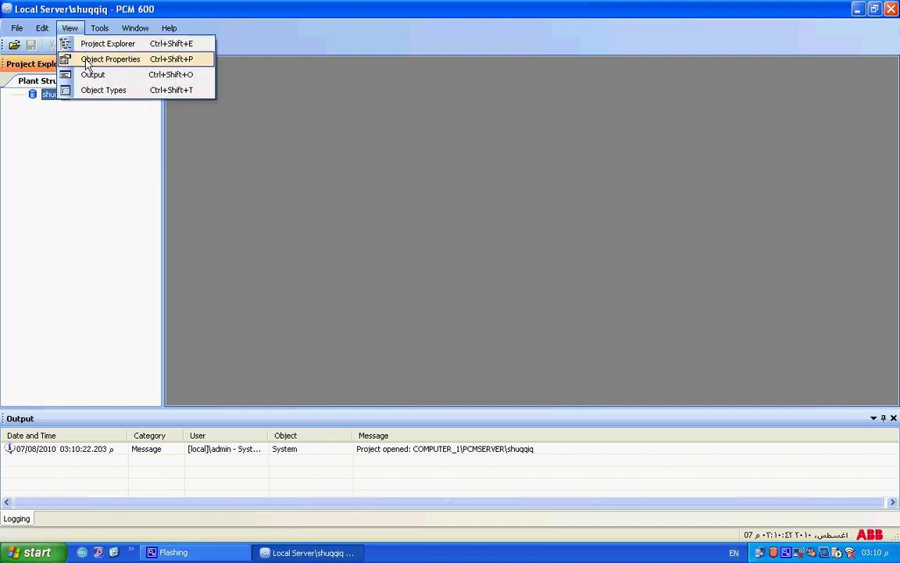
left_click(95, 90)
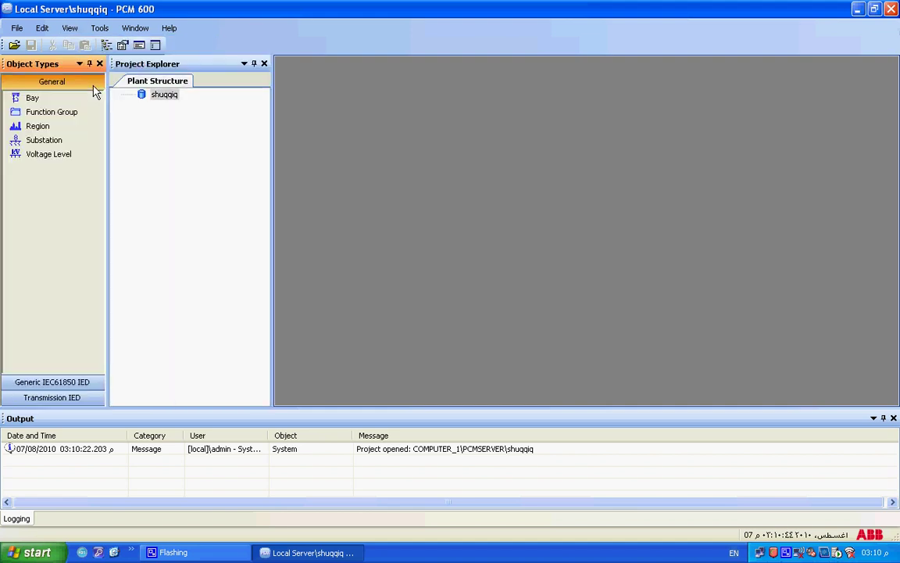
Step: Add a Substation to the shuqqiq project and a Voltage Level beneath that substation
left_click(154, 99)
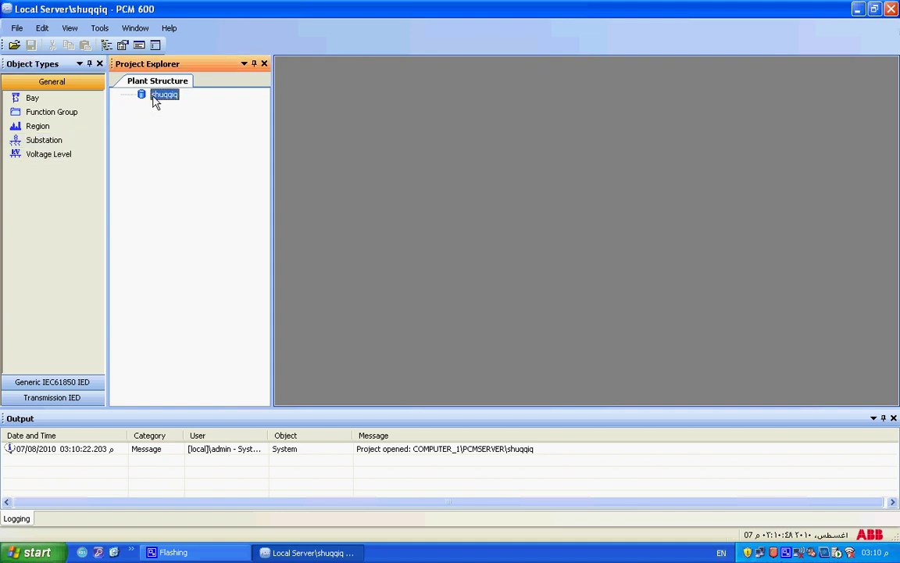
double_click(44, 140)
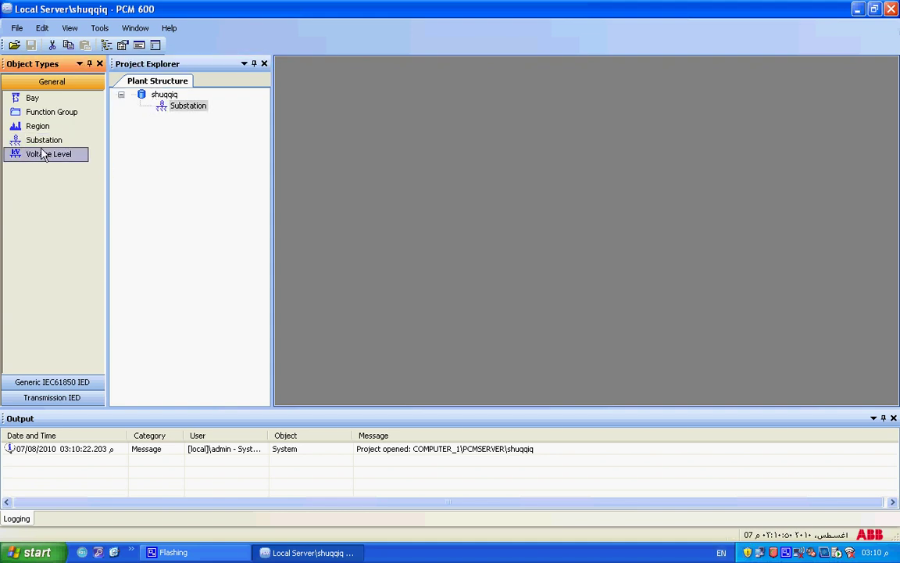
left_click_drag(43, 156, 177, 116)
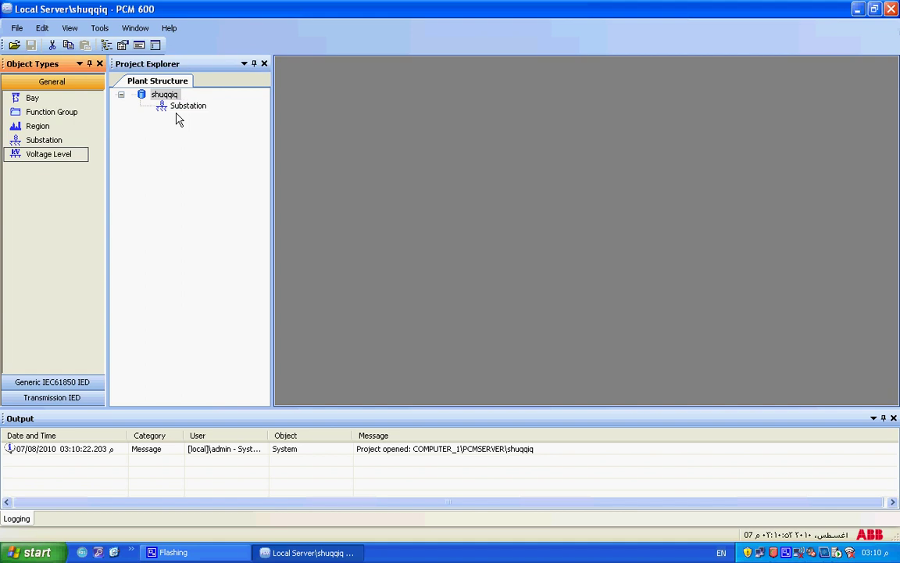
left_click(168, 109)
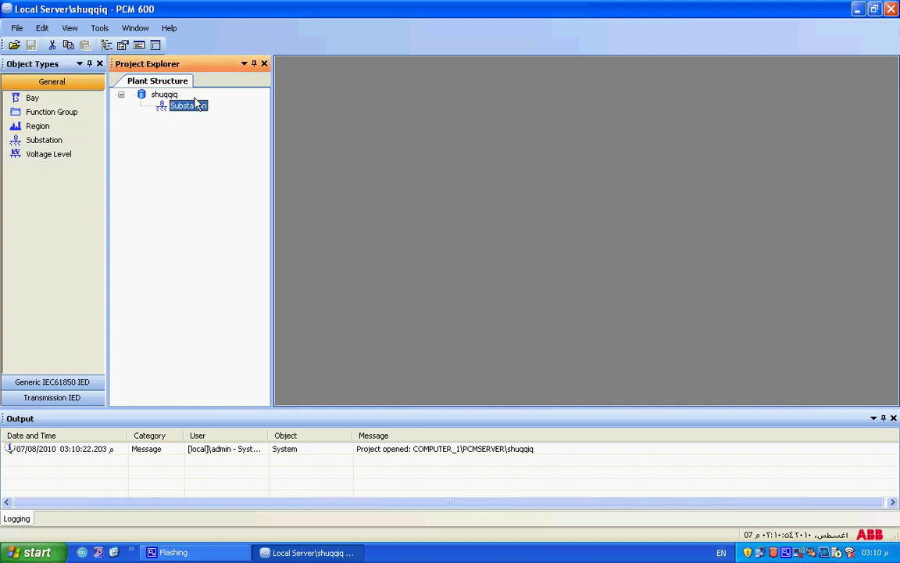
double_click(49, 154)
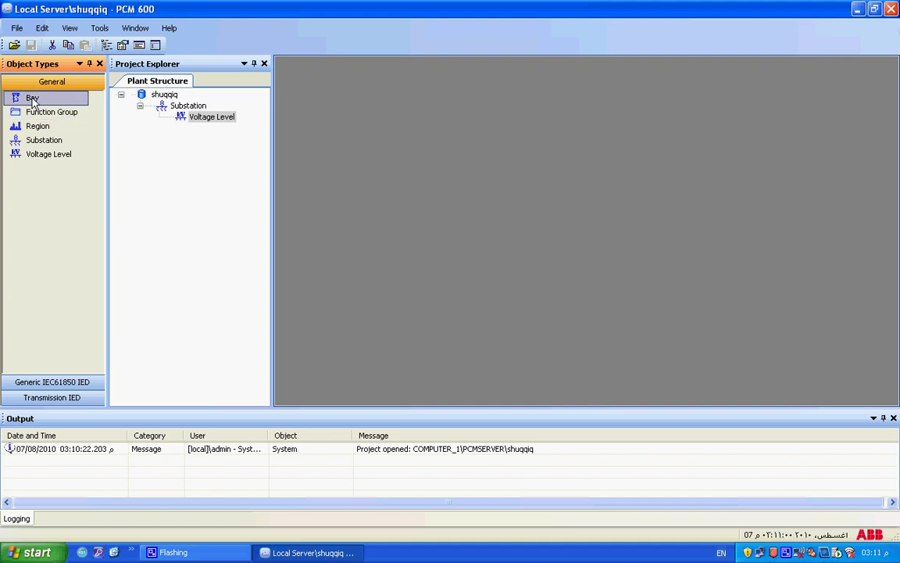
Step: Add a Bay beneath the Voltage Level in the plant structure, keeping its default name
left_click(139, 117)
left_click_drag(185, 121, 188, 118)
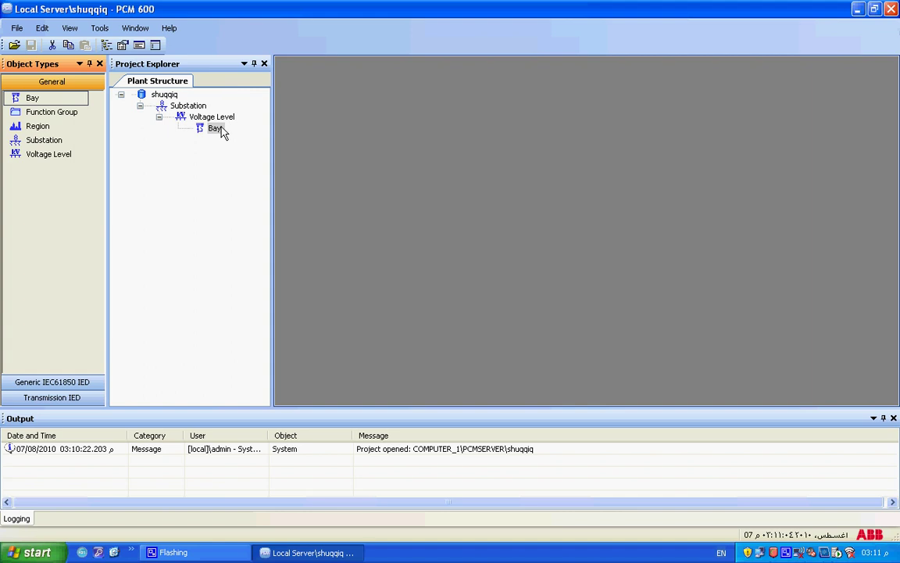
left_click(218, 129)
right_click(220, 131)
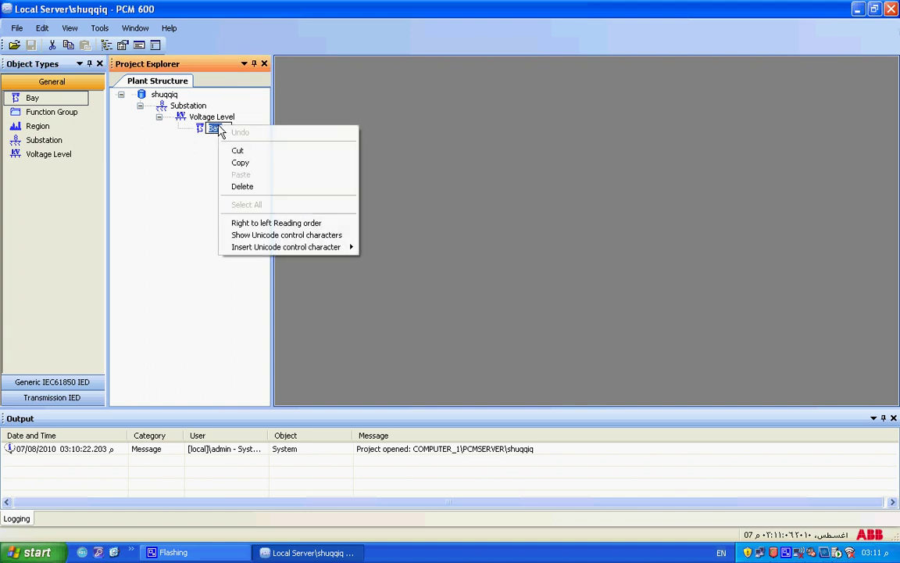
left_click(170, 200)
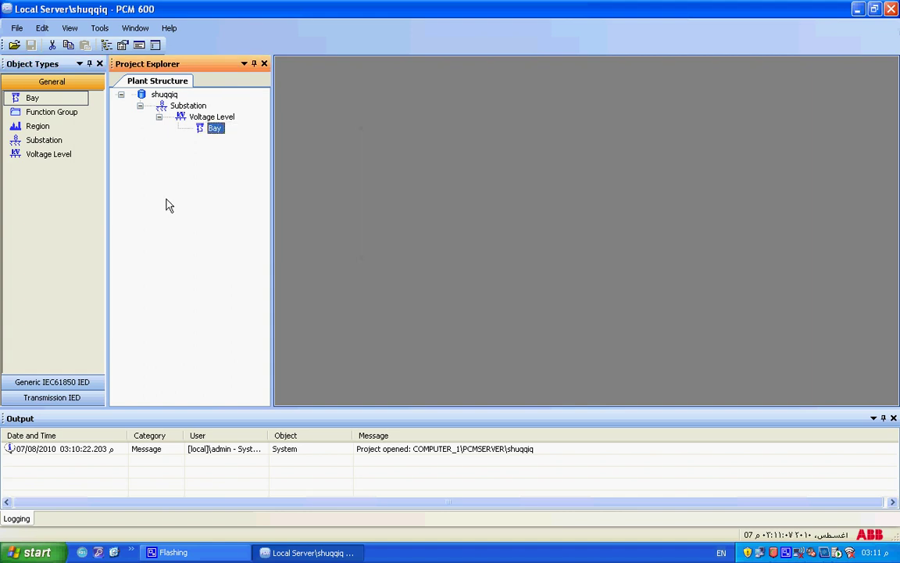
Step: Start adding a RED 670 IEC transmission IED under the Bay, using version 1.1 Rev 01 and no order specific file
left_click(86, 396)
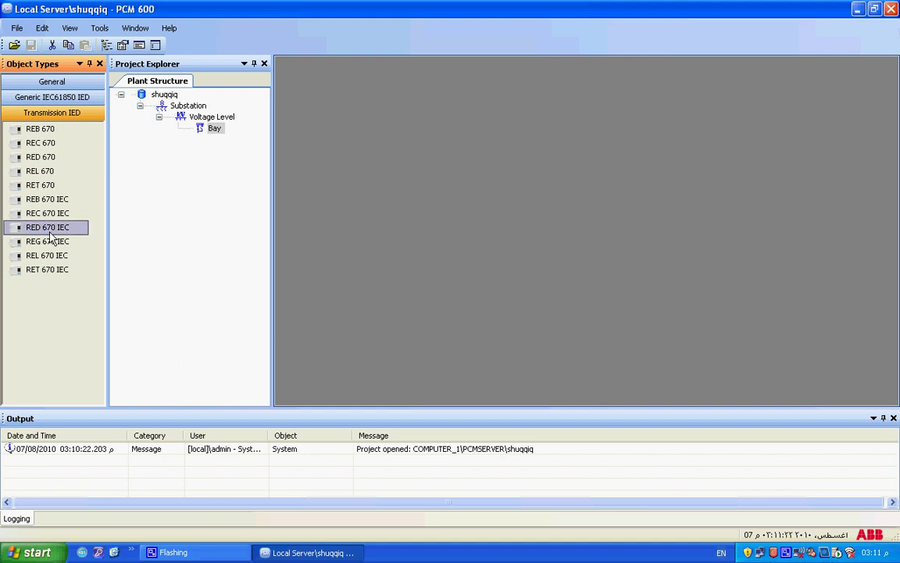
left_click(208, 130)
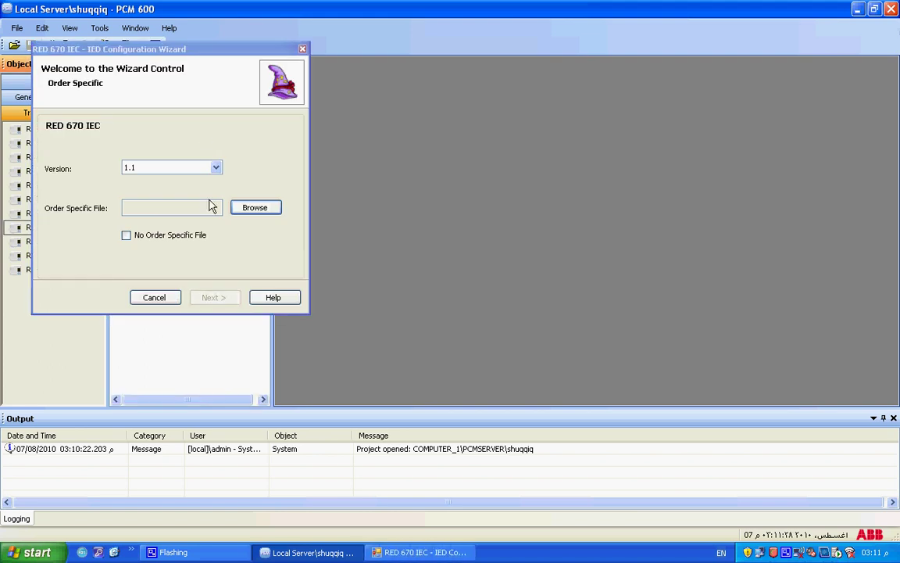
left_click(216, 167)
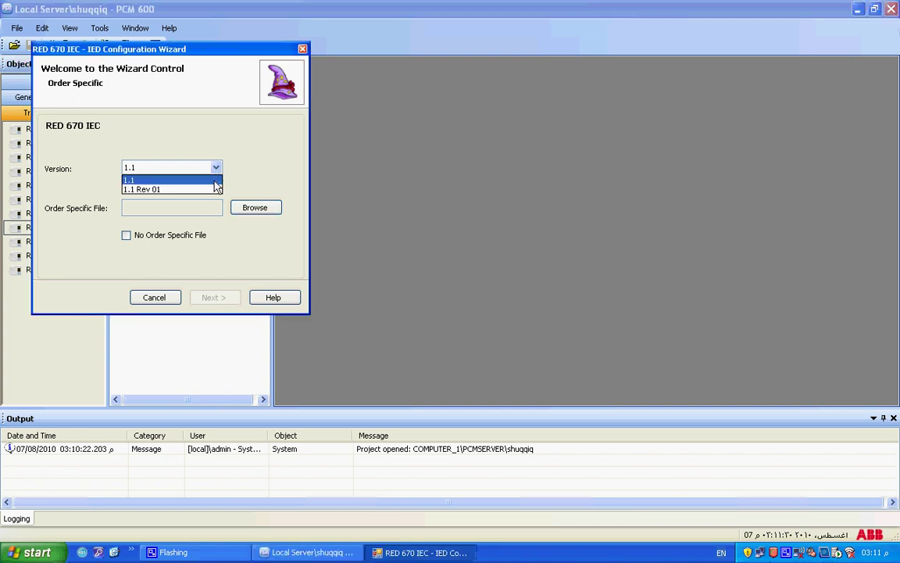
left_click(215, 189)
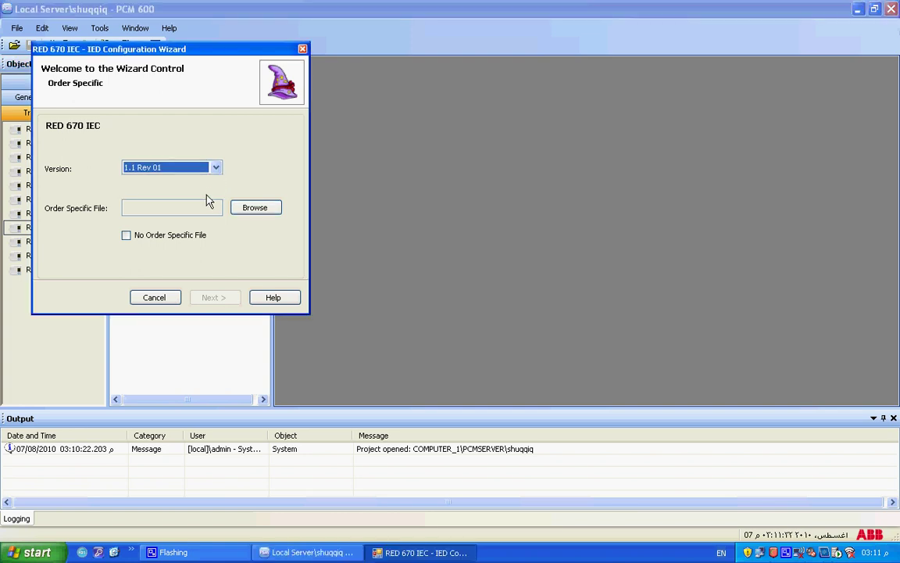
left_click(195, 238)
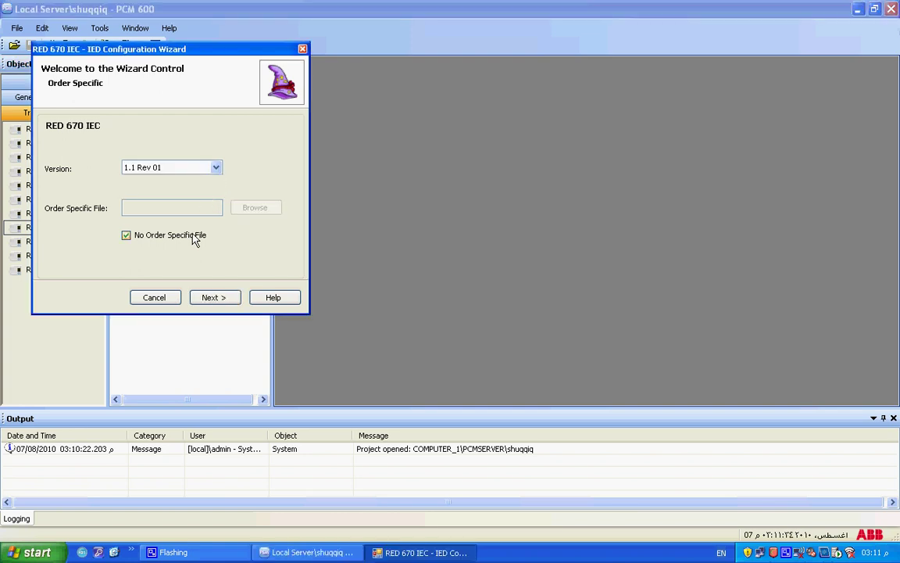
left_click(215, 298)
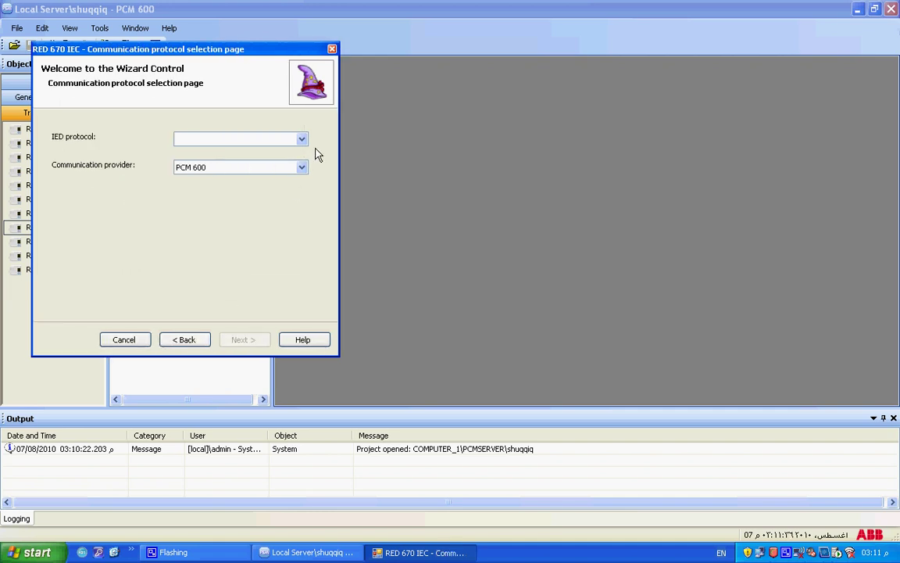
Step: Configure the RED 670 IEC communication with the IEC 61850 protocol and IP address 10.1.150.3
left_click(301, 139)
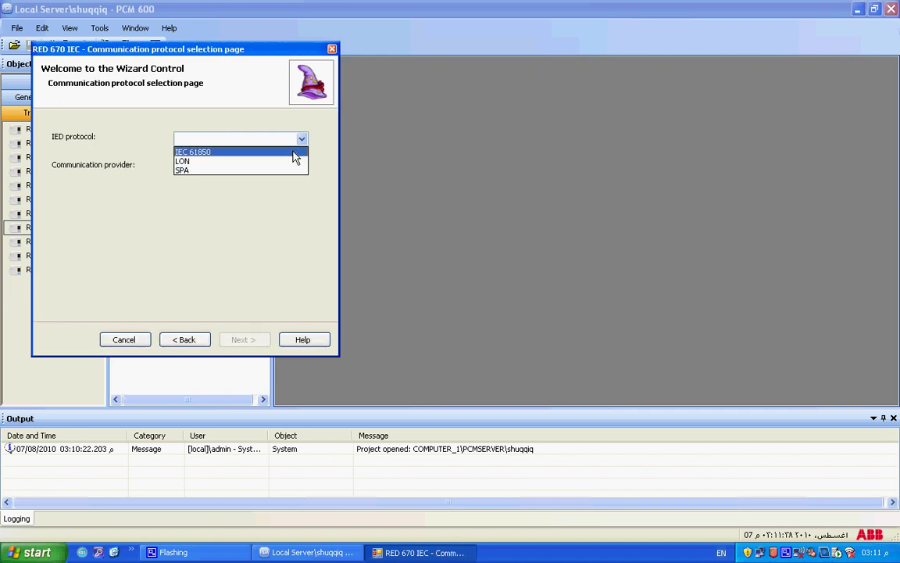
left_click(295, 153)
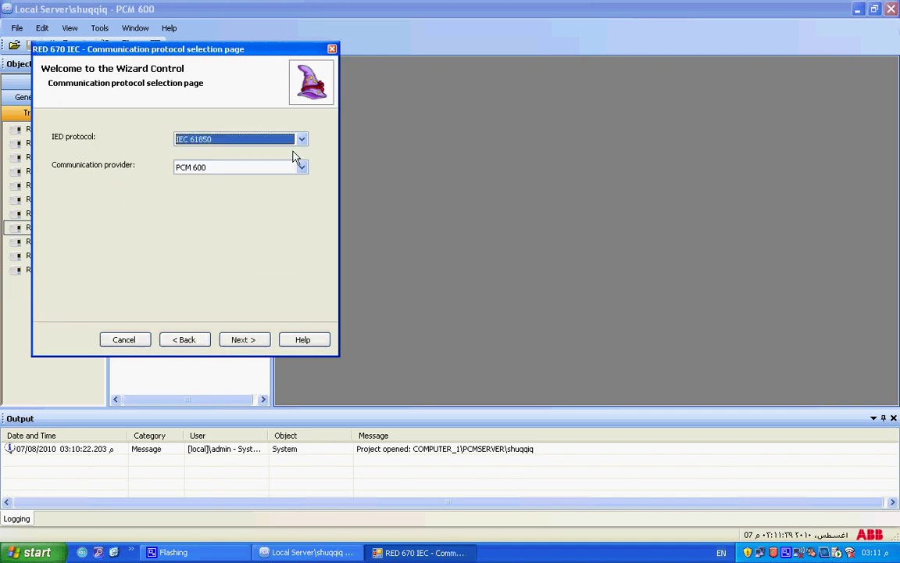
left_click(243, 340)
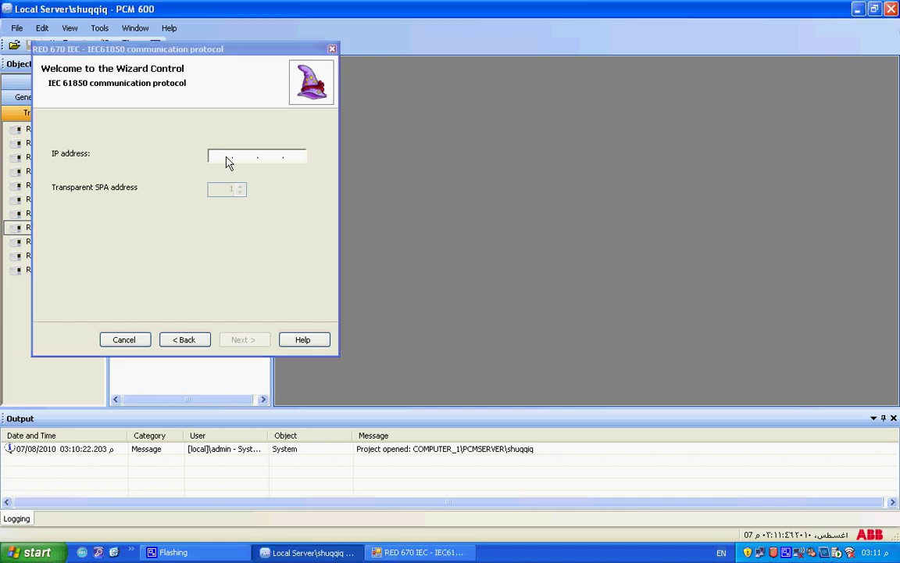
left_click(228, 161)
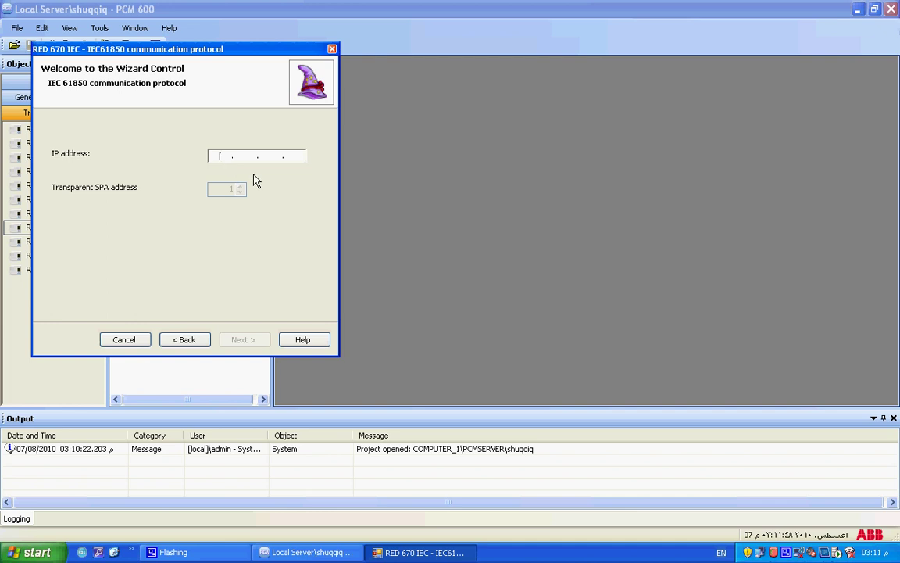
type("10 . 1 .")
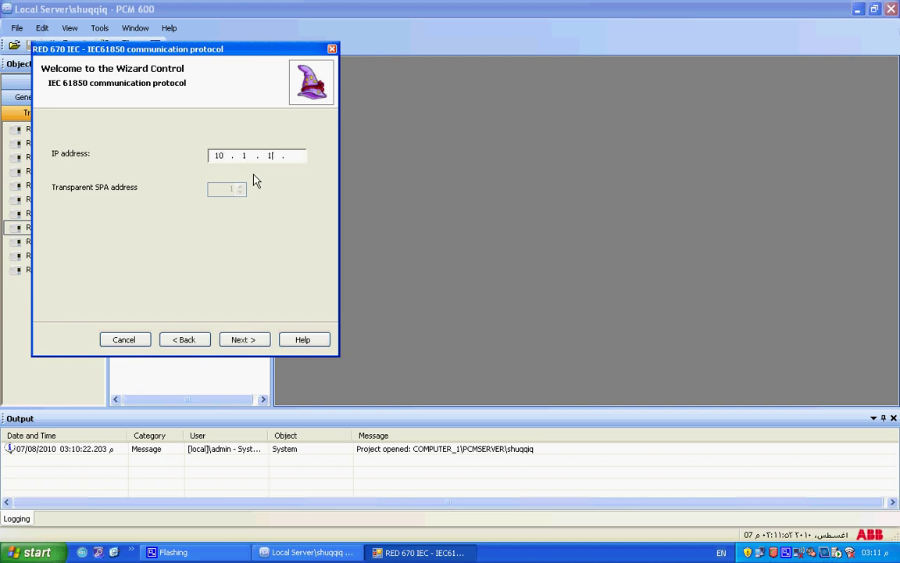
type(" 150 . 3")
left_click(263, 338)
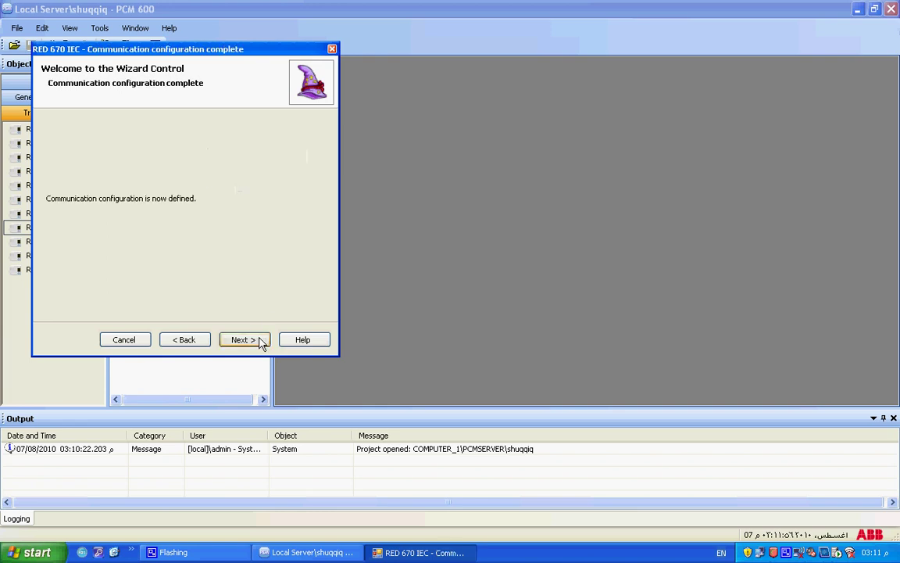
Step: Finish the RED 670 IEC configuration wizard without a PreConfig file and widen the Project Explorer
left_click(243, 340)
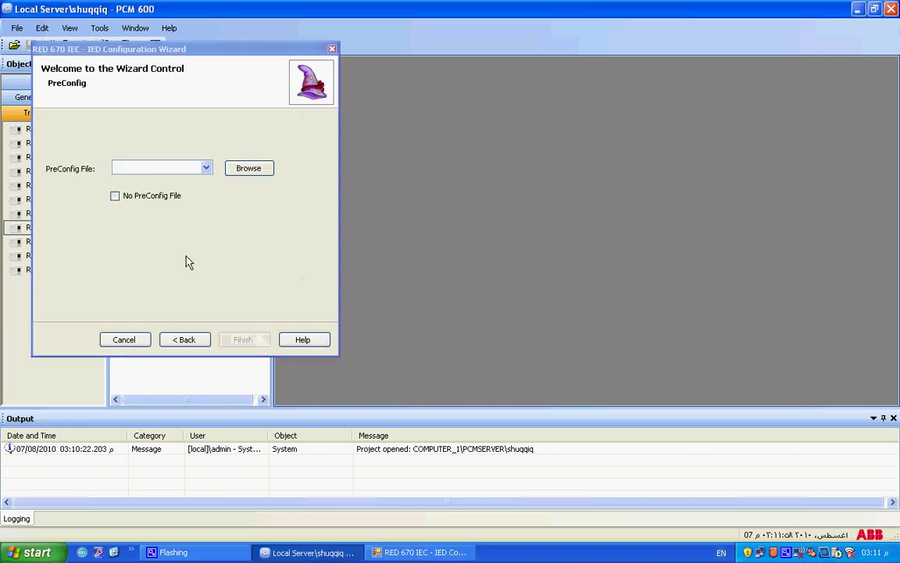
left_click(153, 202)
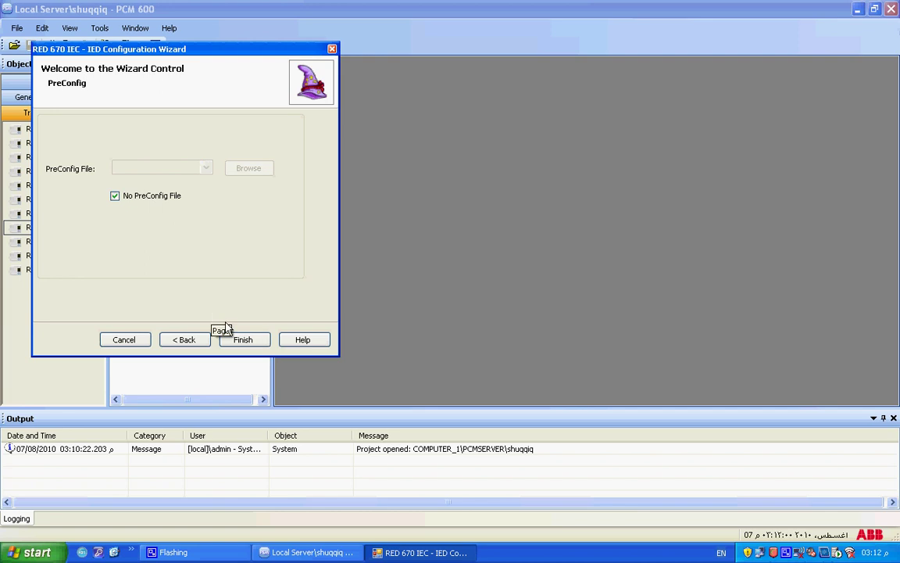
left_click(241, 340)
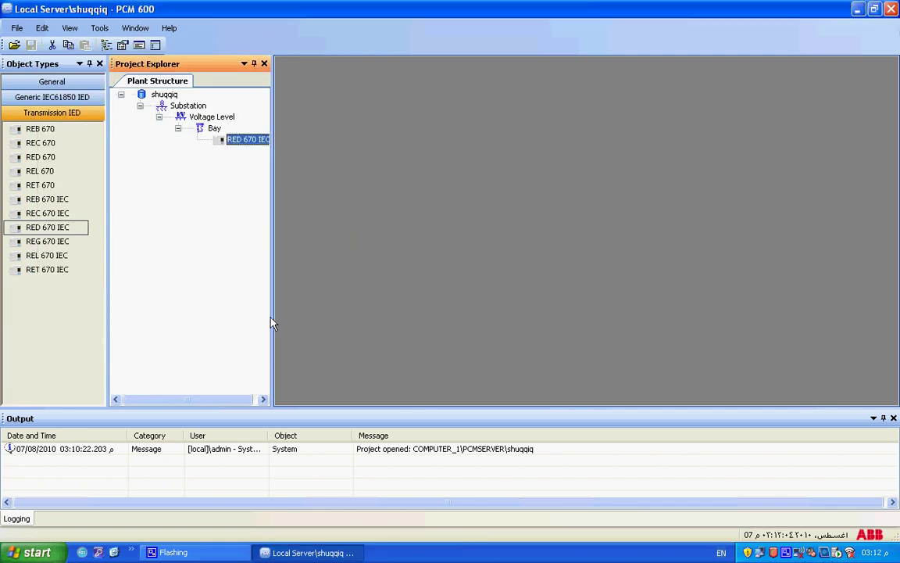
left_click_drag(275, 316, 313, 312)
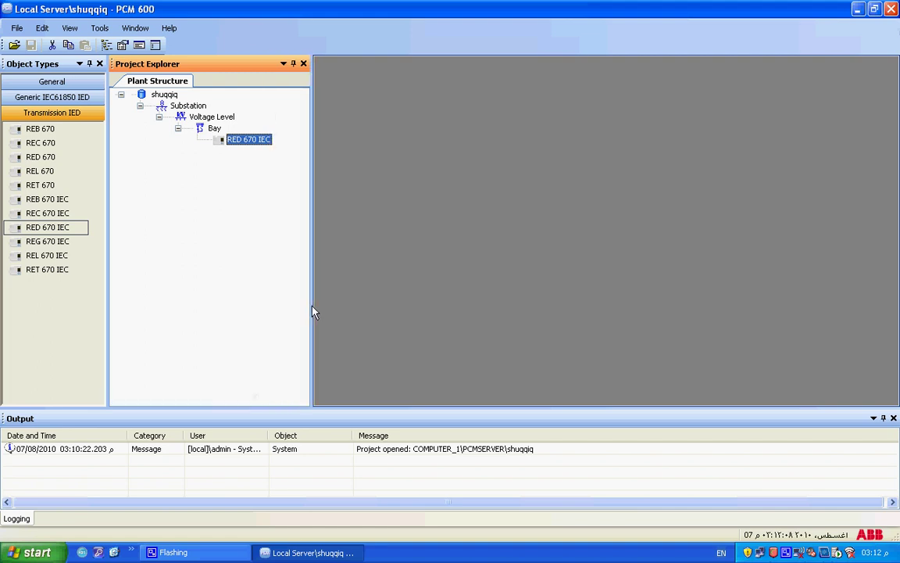
Step: Open the application configuration of the RED 670 IEC in CAP 531 and log in with the project password
right_click(268, 148)
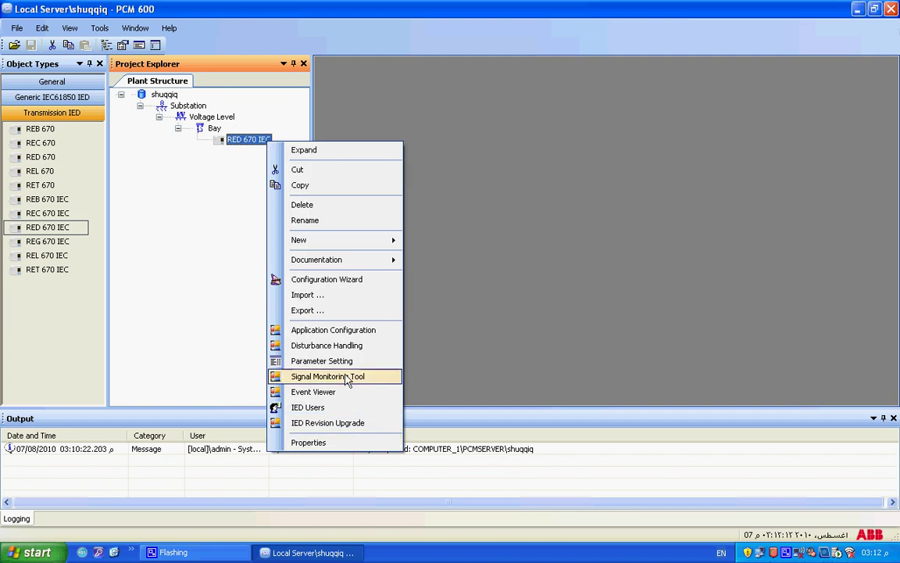
left_click(327, 345)
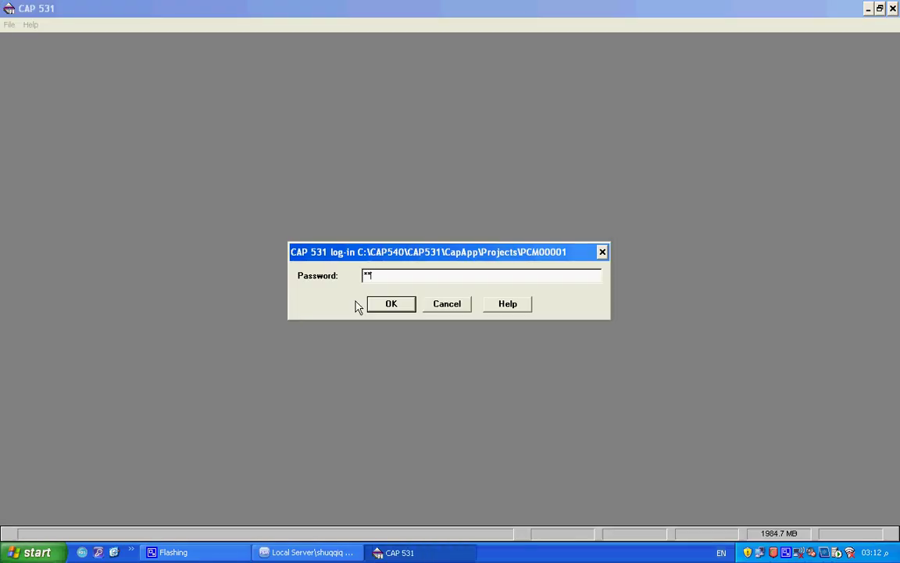
key("Return")
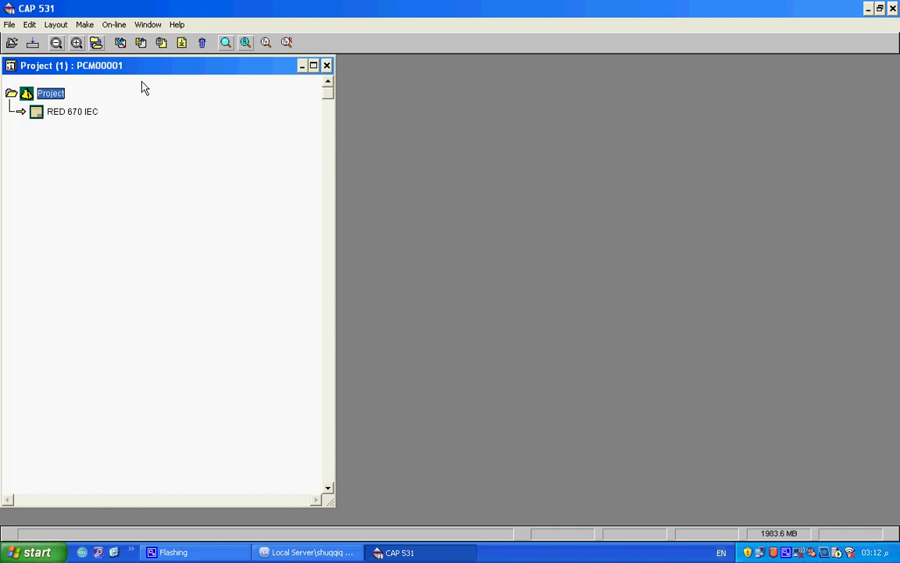
Step: Try to upload the terminal options from the RED 670 IEC device into the CAP 531 project
left_click(92, 114)
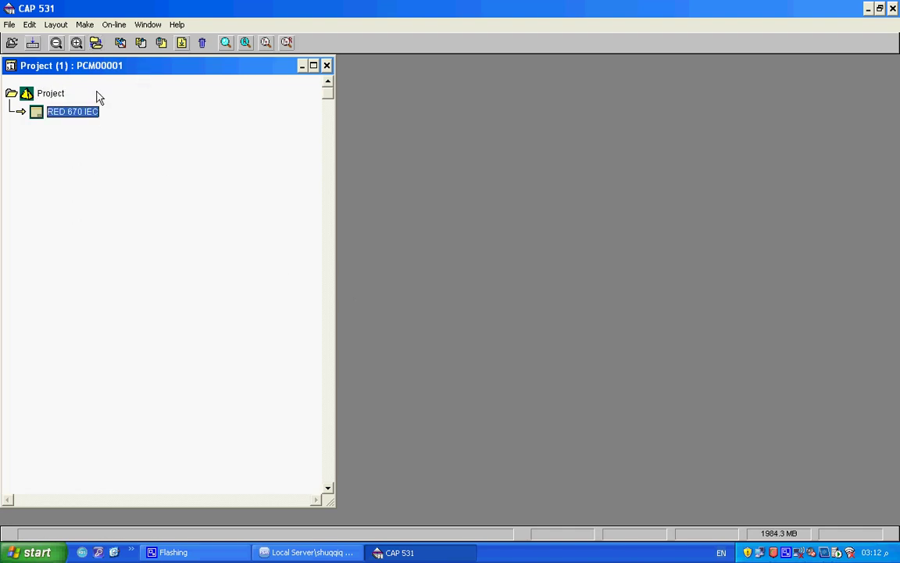
left_click(114, 25)
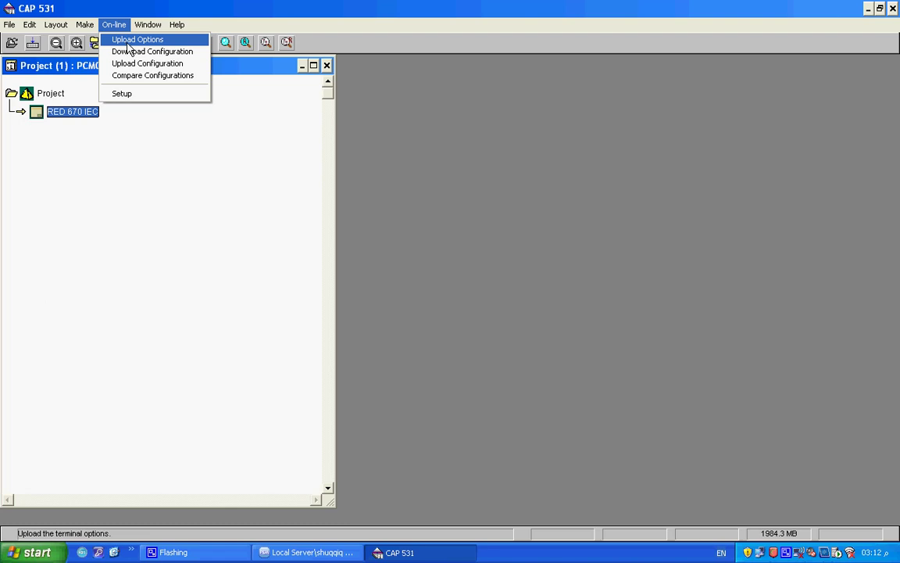
left_click(129, 43)
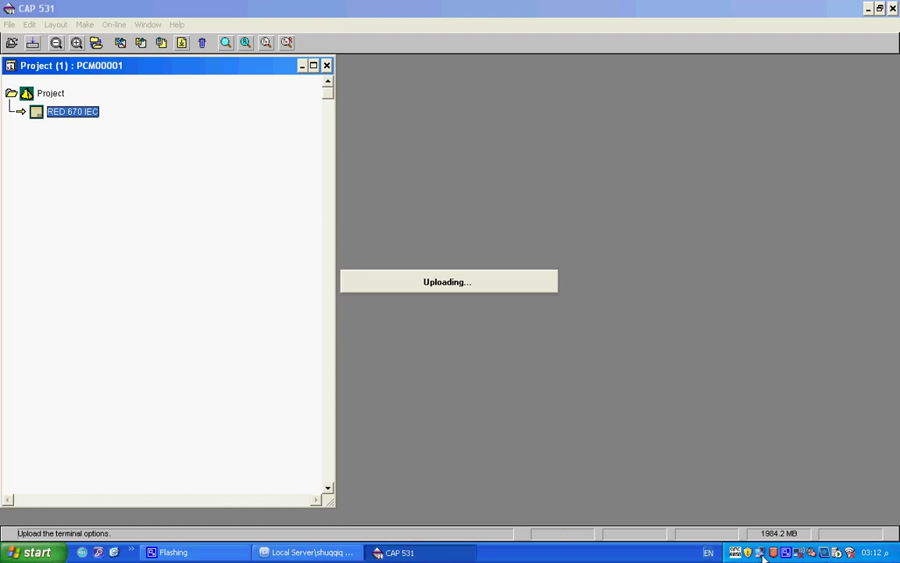
Step: Switch to Windows Network Connections and open the Internet Protocol (TCP/IP) properties of the Local Area Connection, dismissing the upload error
left_click(24, 553)
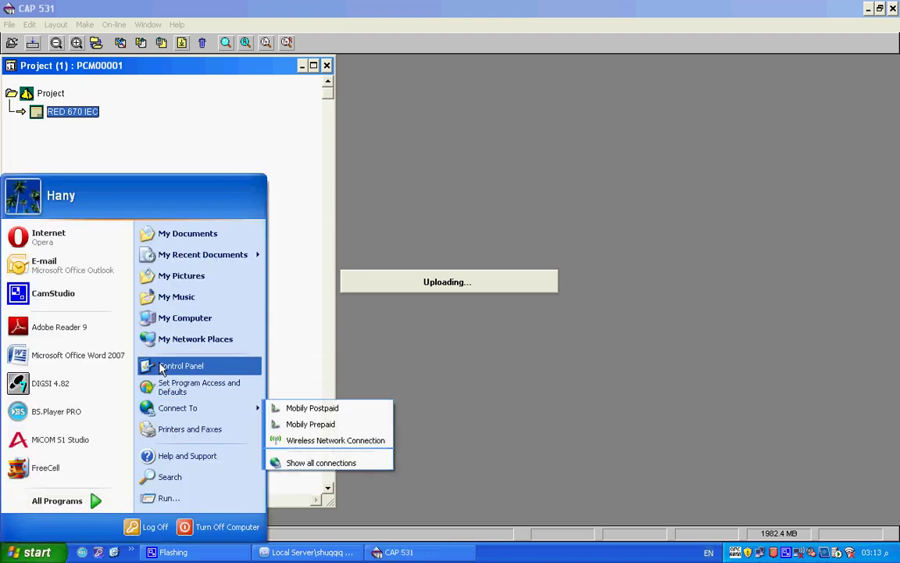
mouse_move(175, 411)
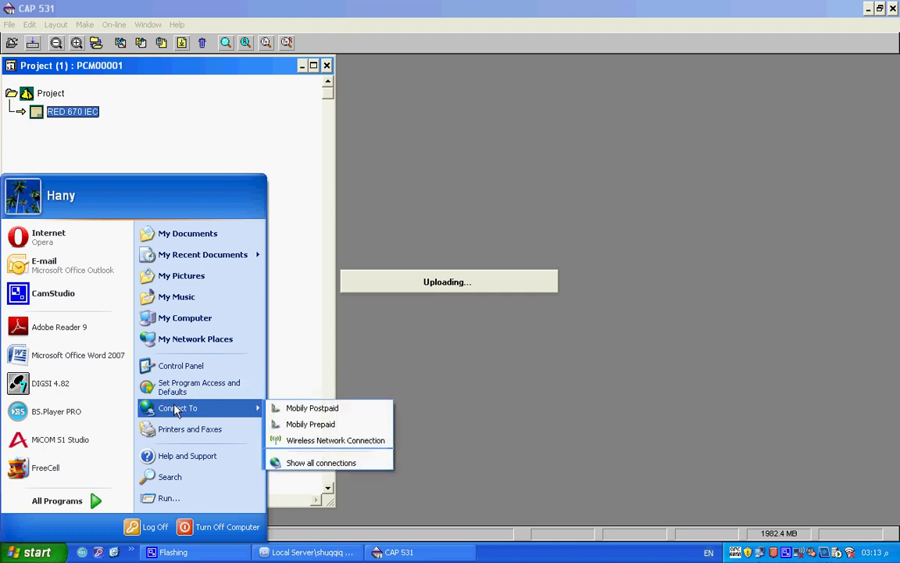
left_click(301, 465)
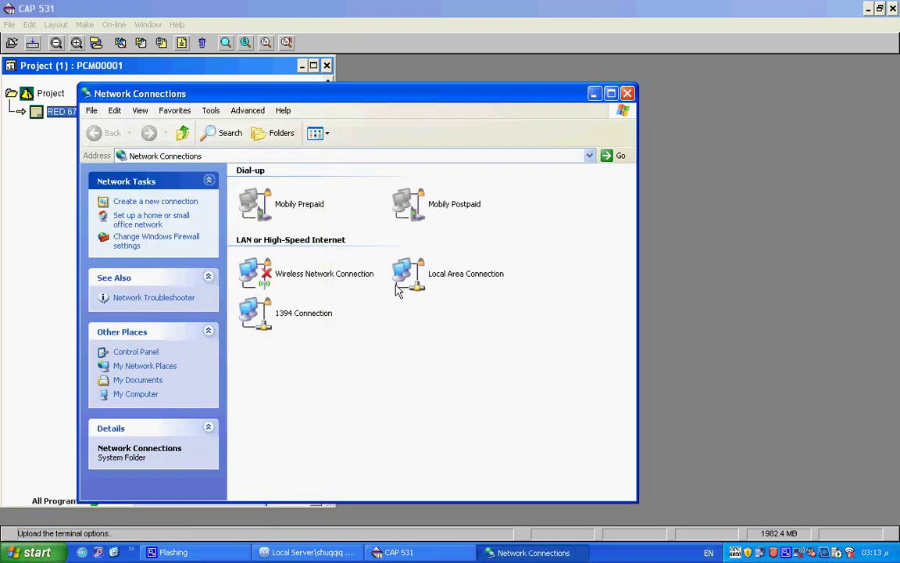
right_click(400, 280)
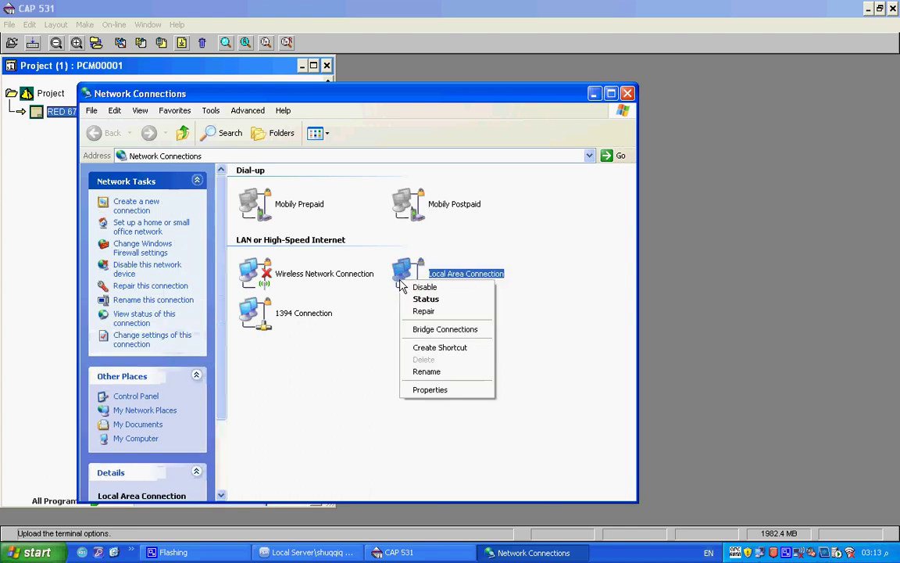
left_click(426, 390)
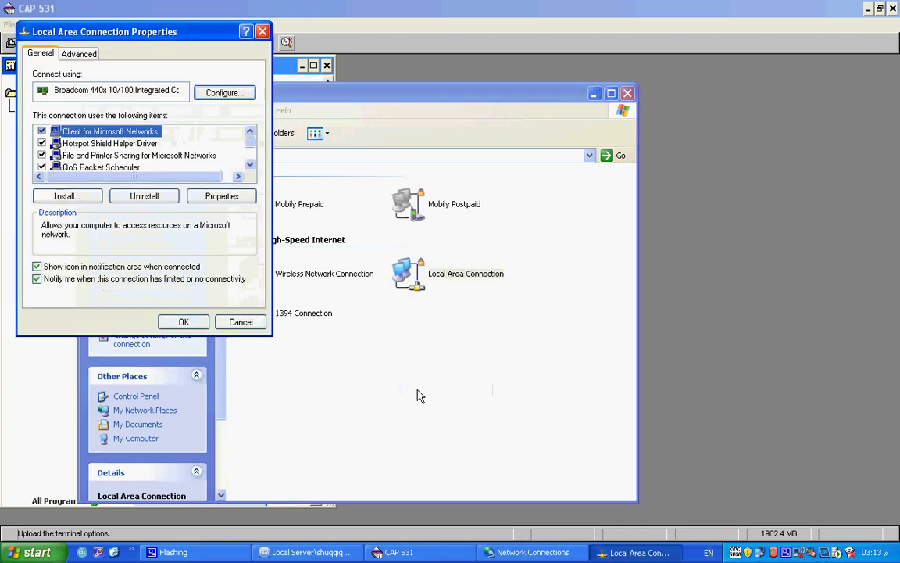
left_click(251, 166)
left_click(251, 167)
left_click(251, 167)
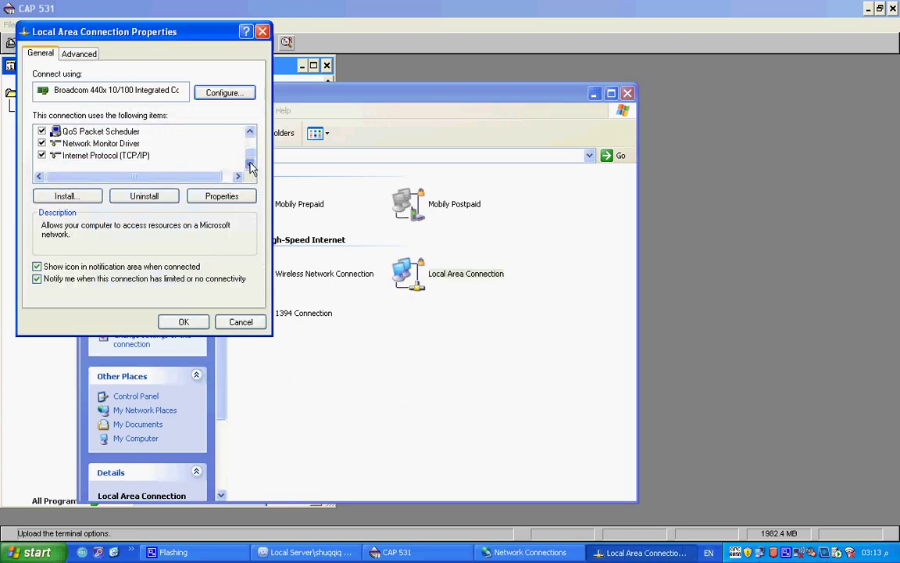
left_click(143, 155)
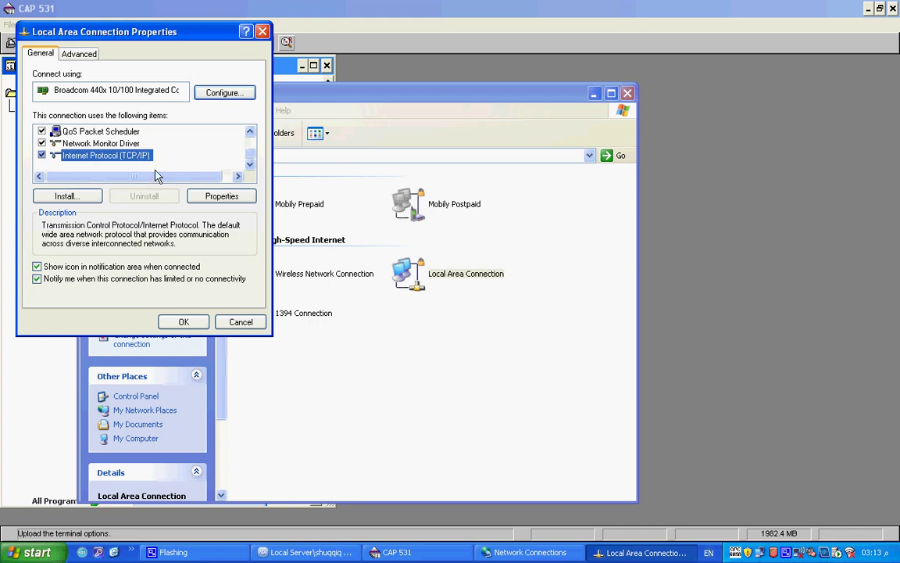
left_click(197, 195)
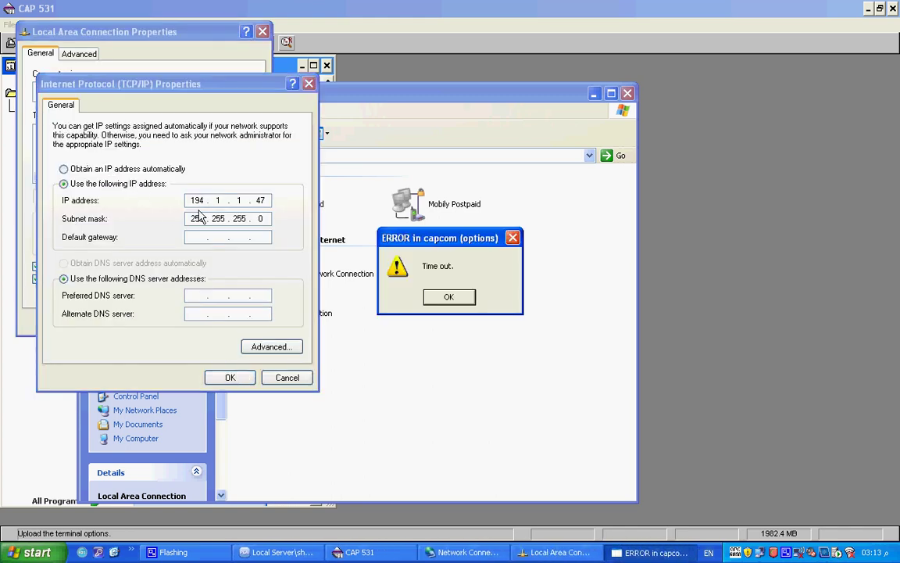
left_click(436, 297)
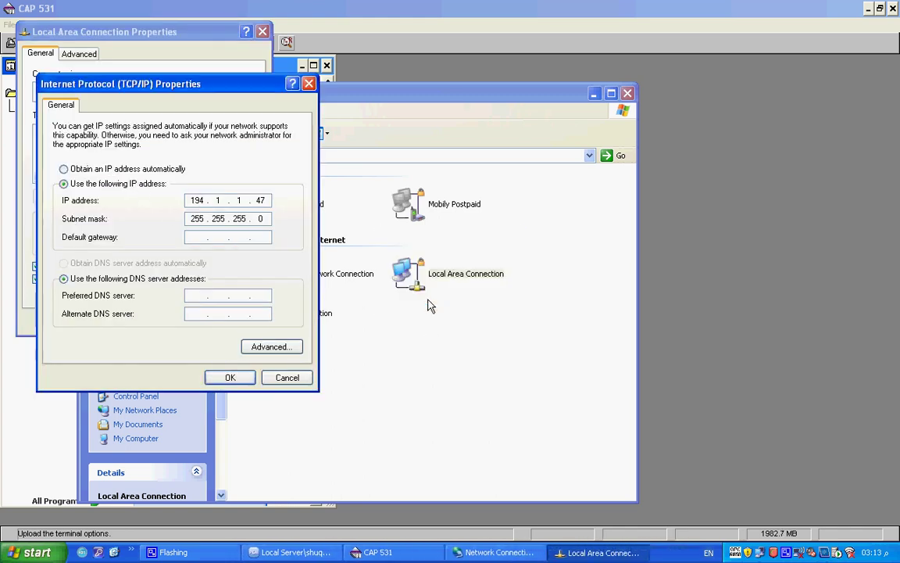
Step: Set the Local Area Connection's static IP address to 10.1.150.3, apply it and dismiss the address warning
left_click(205, 202)
key("BackSpace")
key("BackSpace")
key("BackSpace")
type("10 . ")
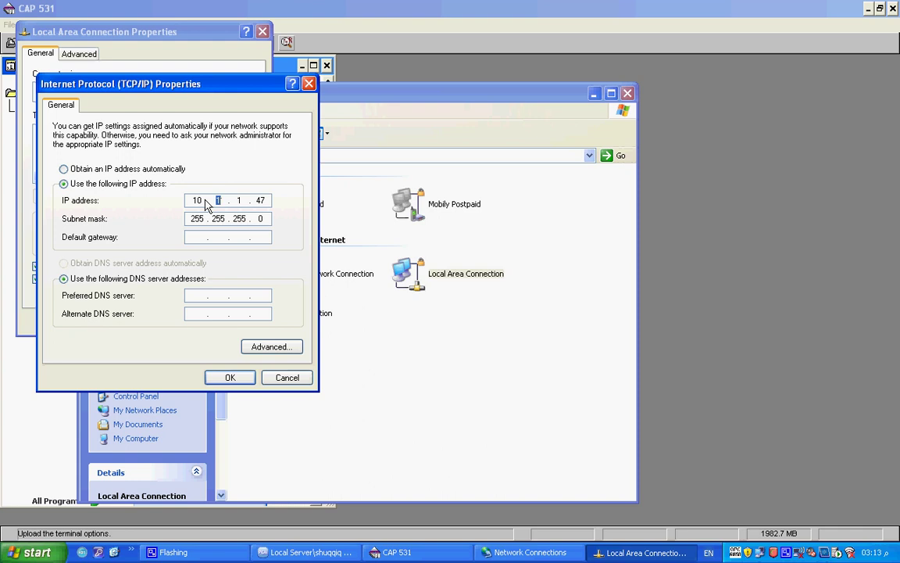
type("1 . 150 . 3")
key("Tab")
key("Tab")
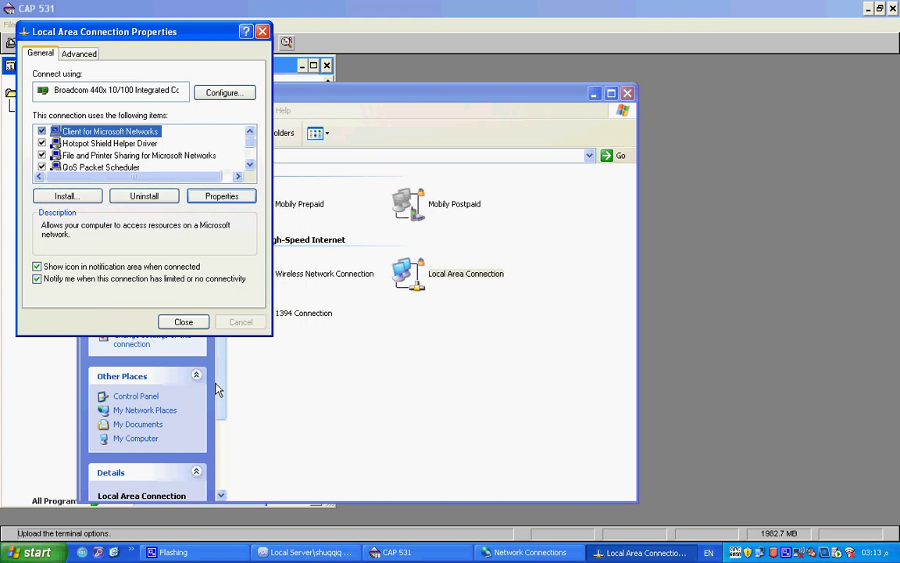
left_click(200, 327)
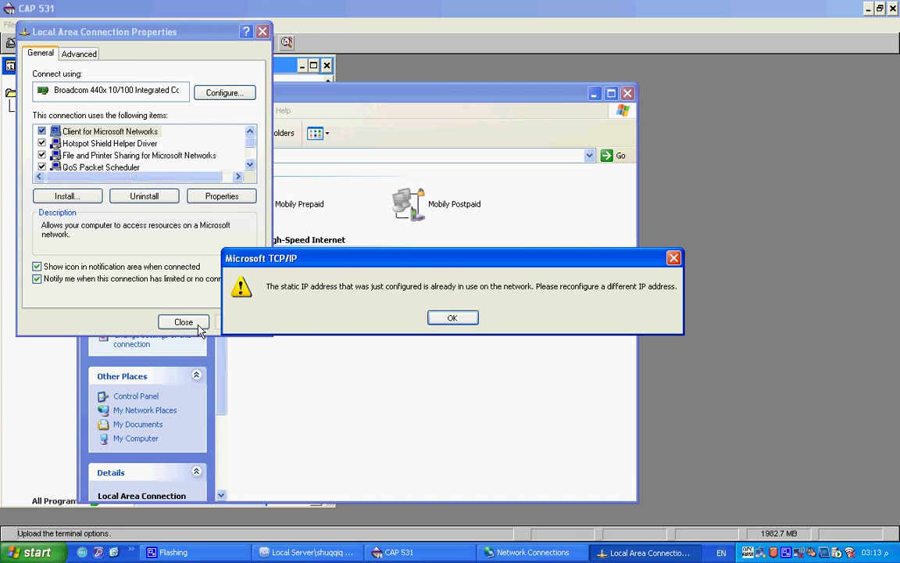
left_click(469, 320)
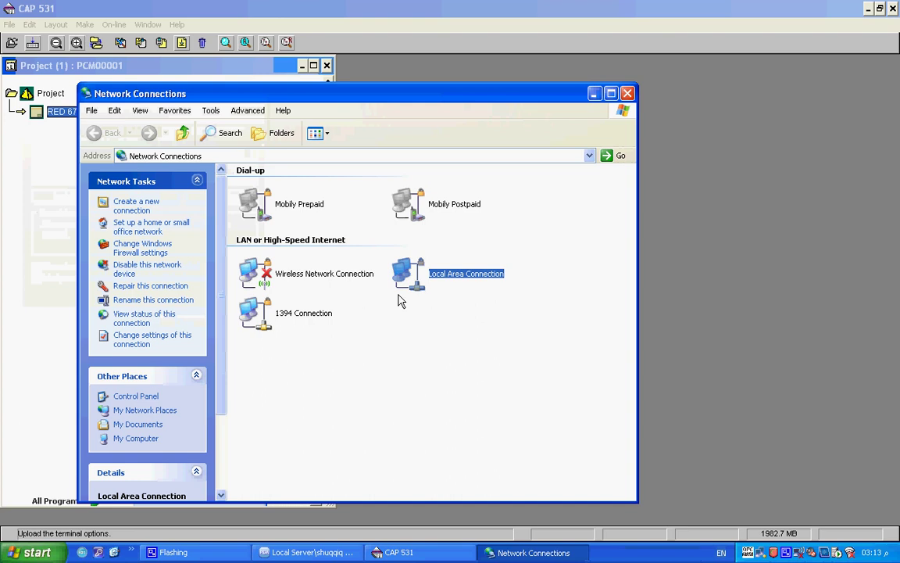
Step: Set the Local Area Connection's static IP address to 10.1.150.2, apply it and close Network Connections
right_click(416, 269)
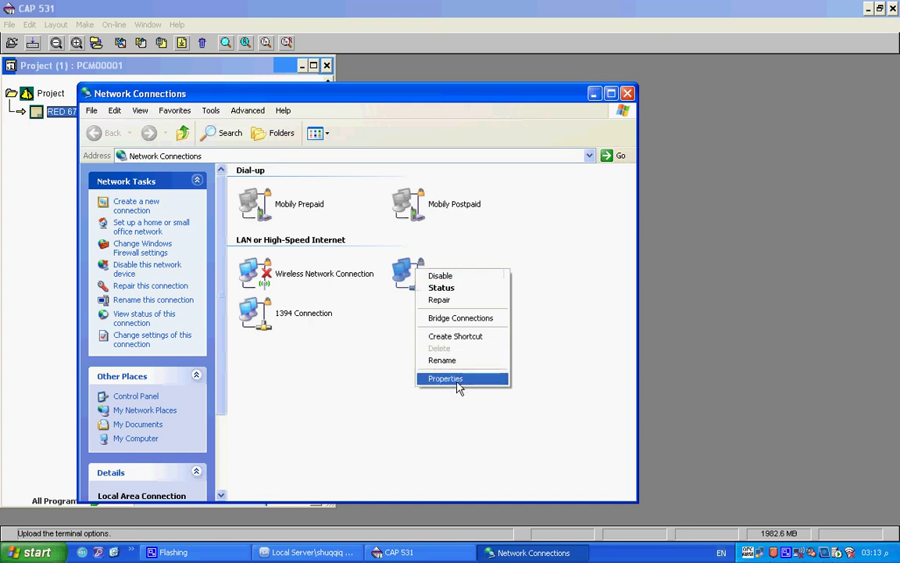
left_click(458, 379)
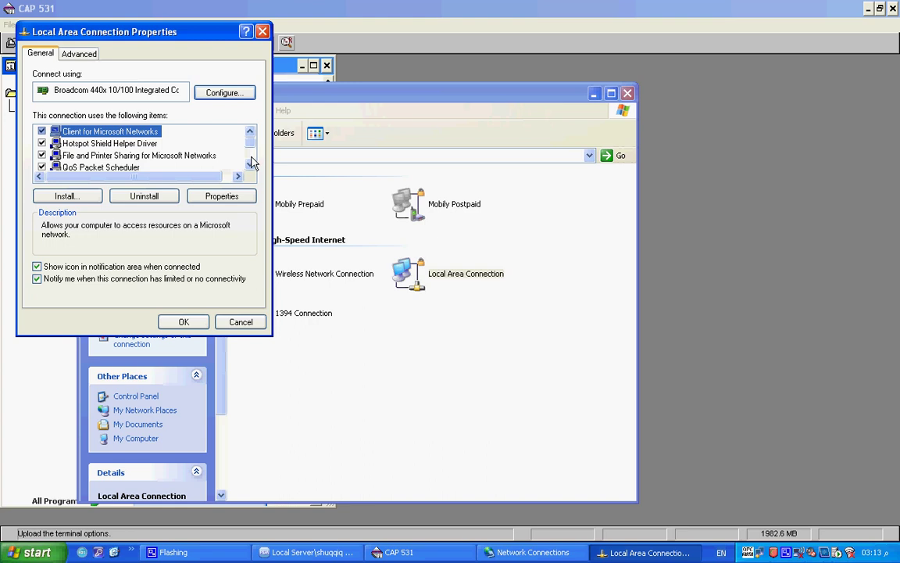
scroll(251, 163, "down", 1)
left_click(141, 155)
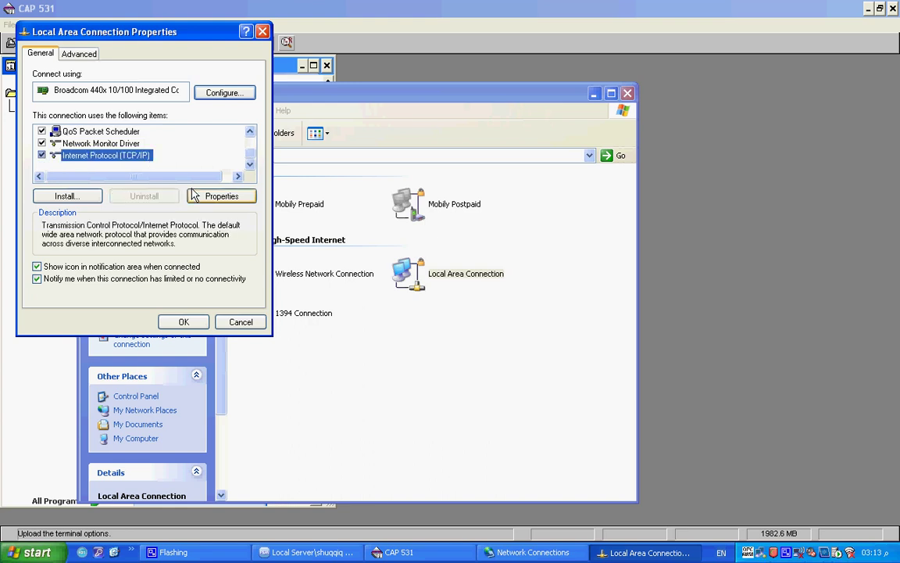
left_click(230, 200)
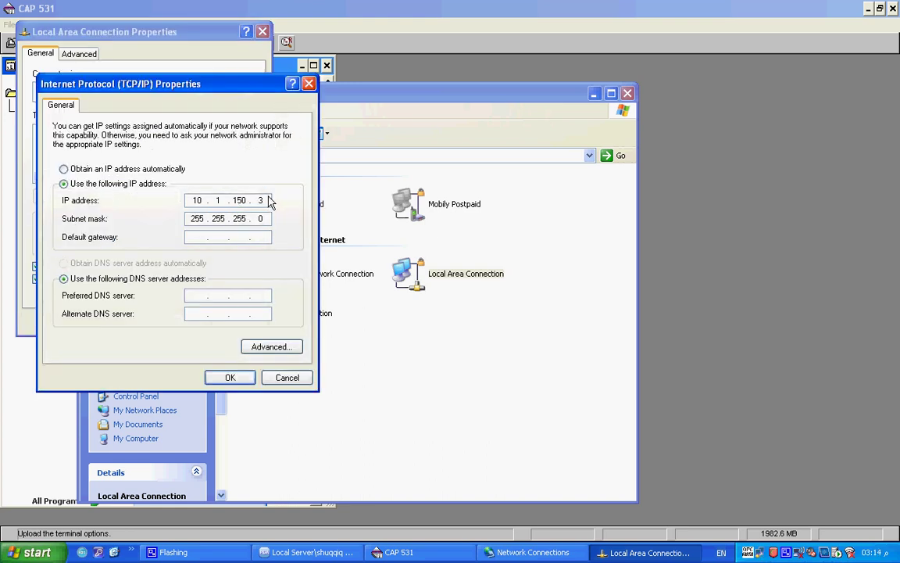
left_click(264, 201)
key("BackSpace")
type("2")
left_click(229, 378)
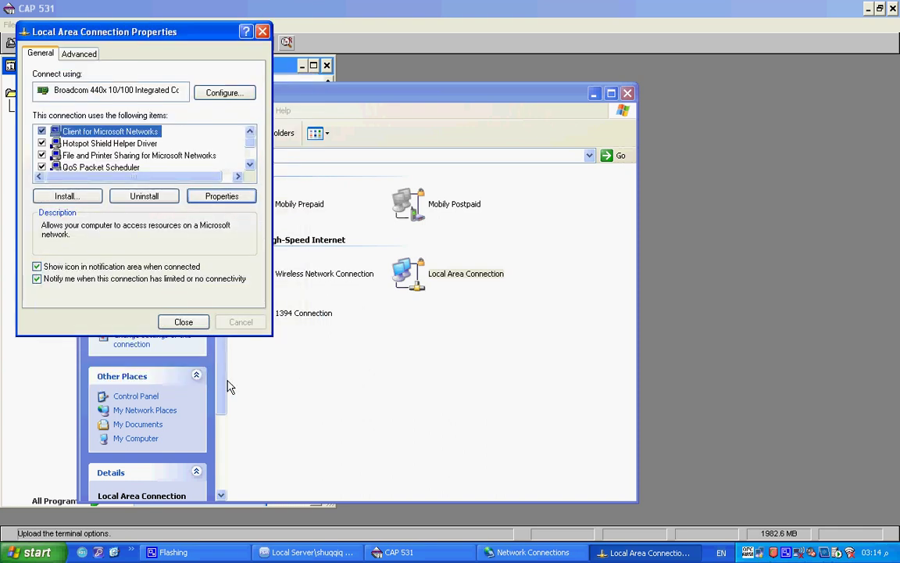
left_click(187, 328)
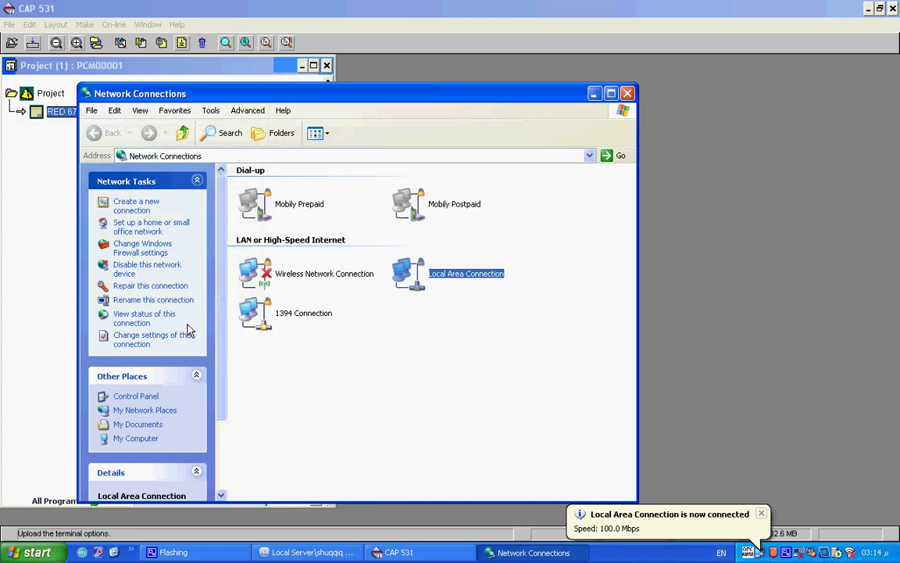
left_click(628, 94)
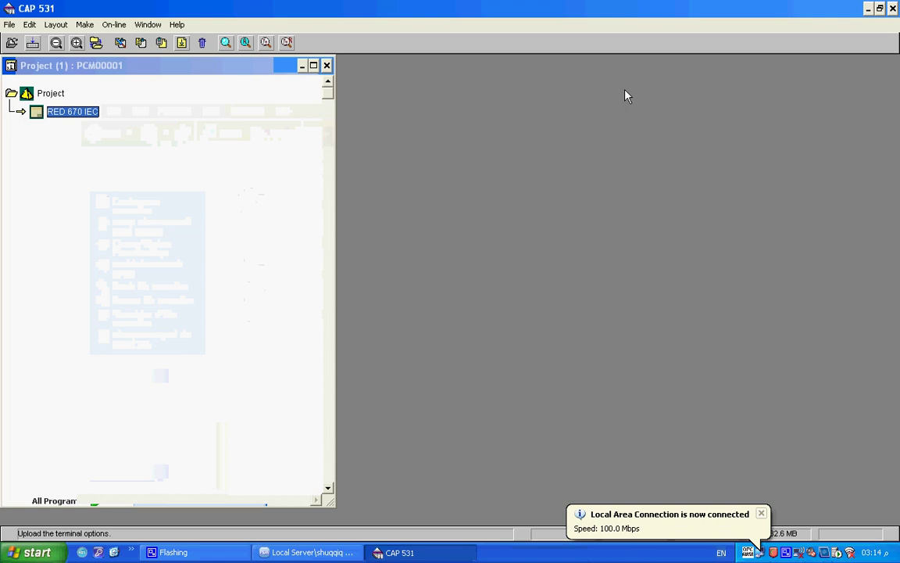
Step: Retry uploading the terminal options from the RED 670 IEC and dismiss the error
left_click(116, 24)
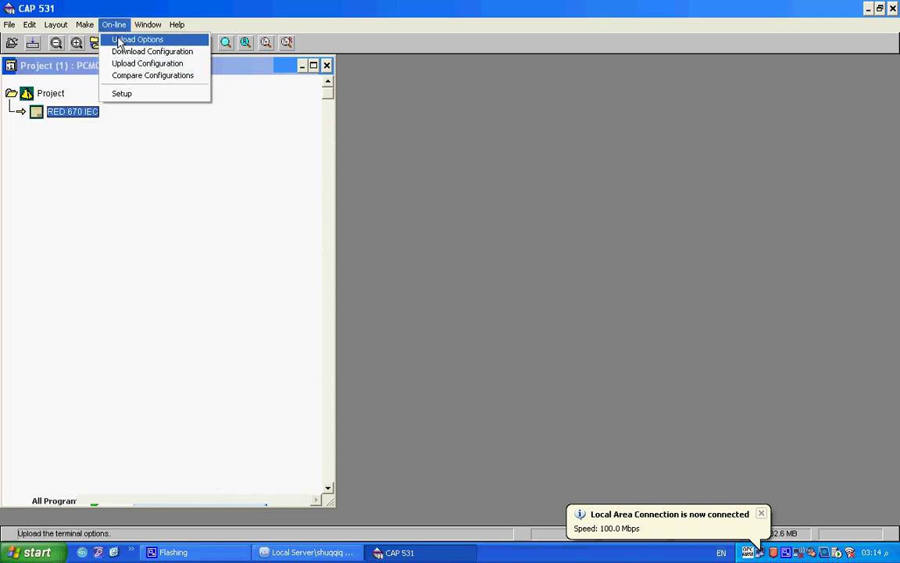
left_click(118, 41)
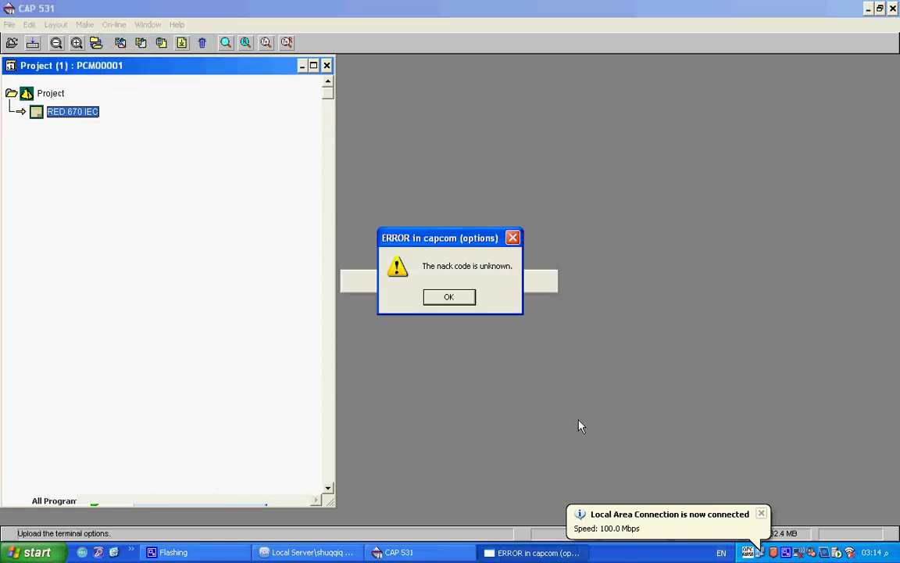
left_click(463, 300)
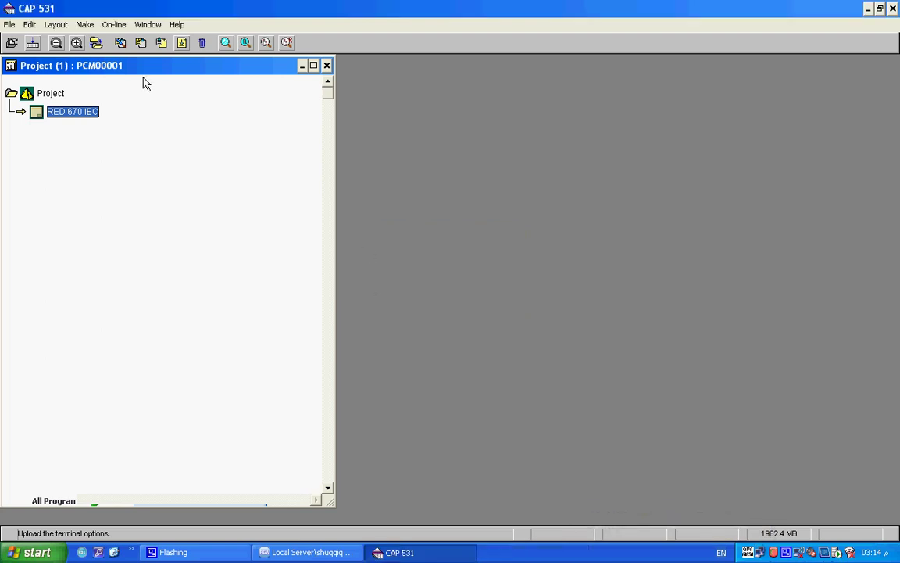
Step: Check the project's read-only communication setup parameters and close them
left_click(84, 25)
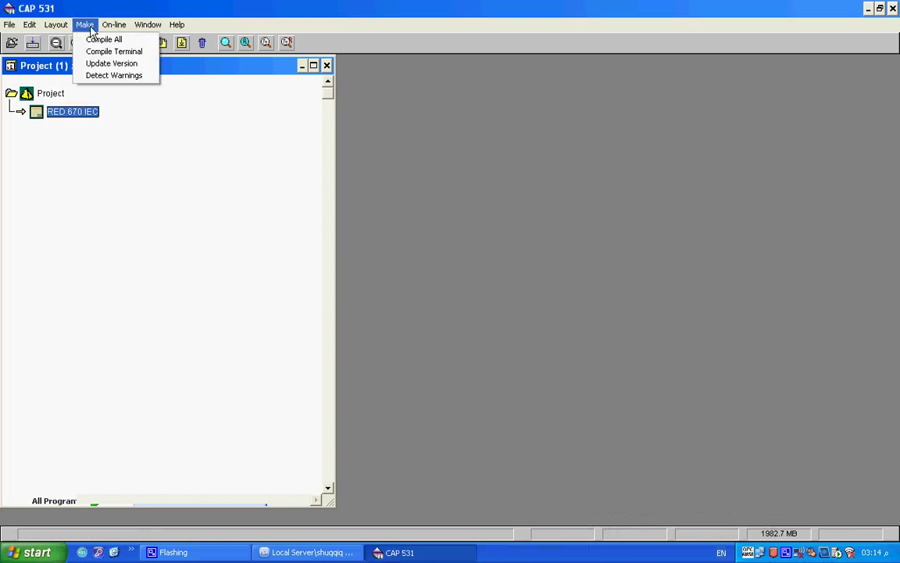
left_click(111, 94)
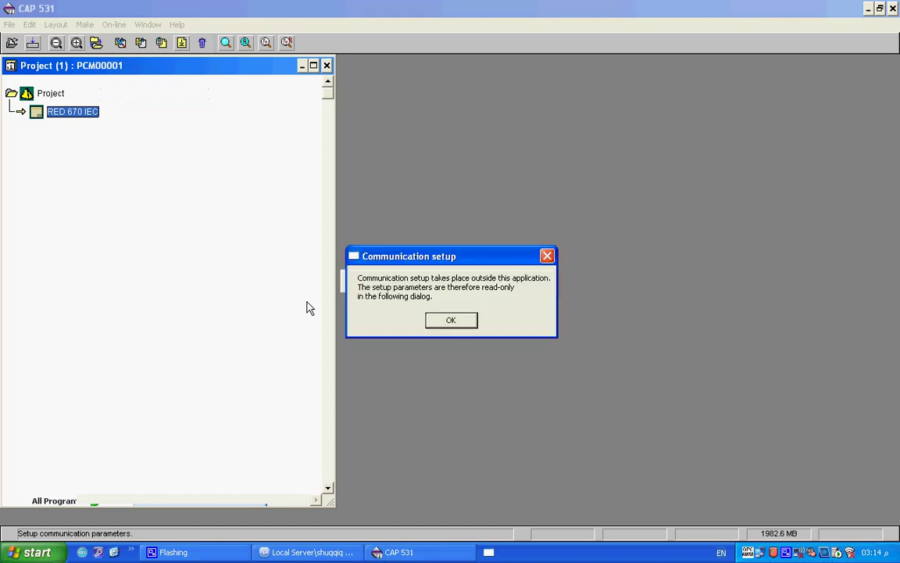
left_click(434, 322)
left_click(399, 325)
left_click(506, 225)
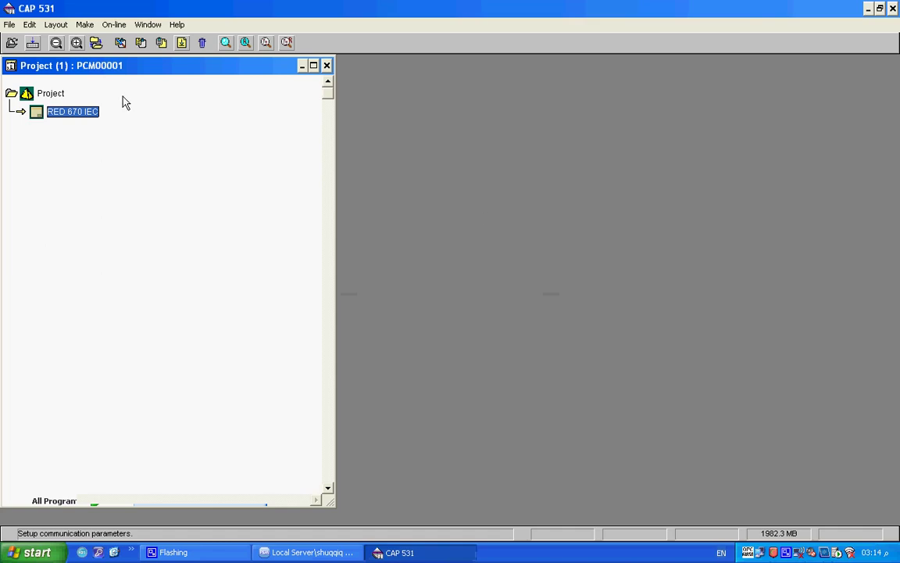
Step: Upload the terminal options from the RED 670 IEC, replacing the CAP 531 function library and accepting the version update
left_click(113, 24)
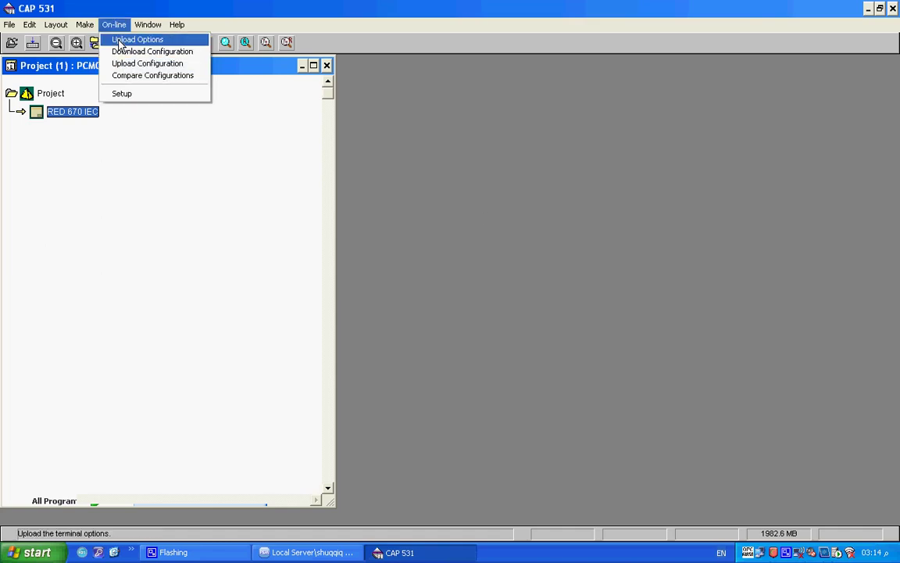
left_click(125, 40)
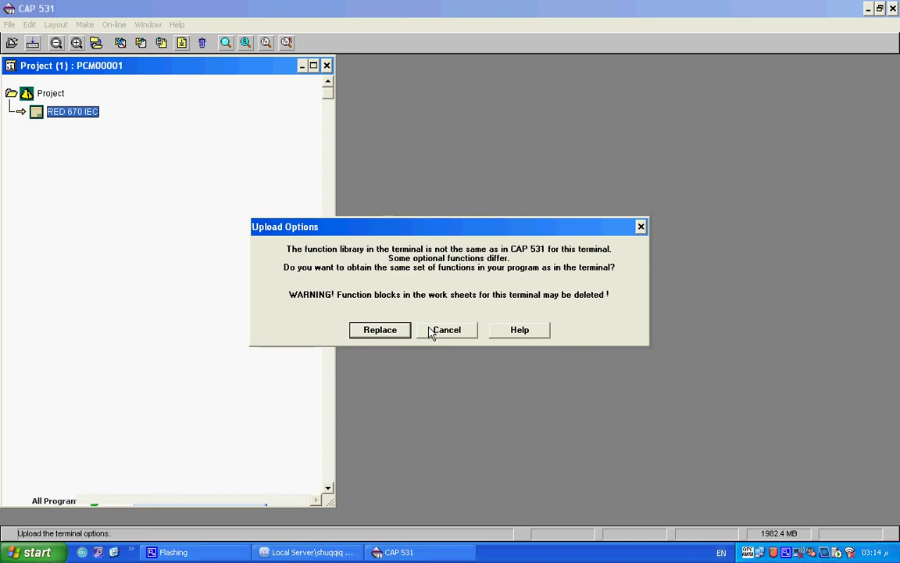
left_click(406, 329)
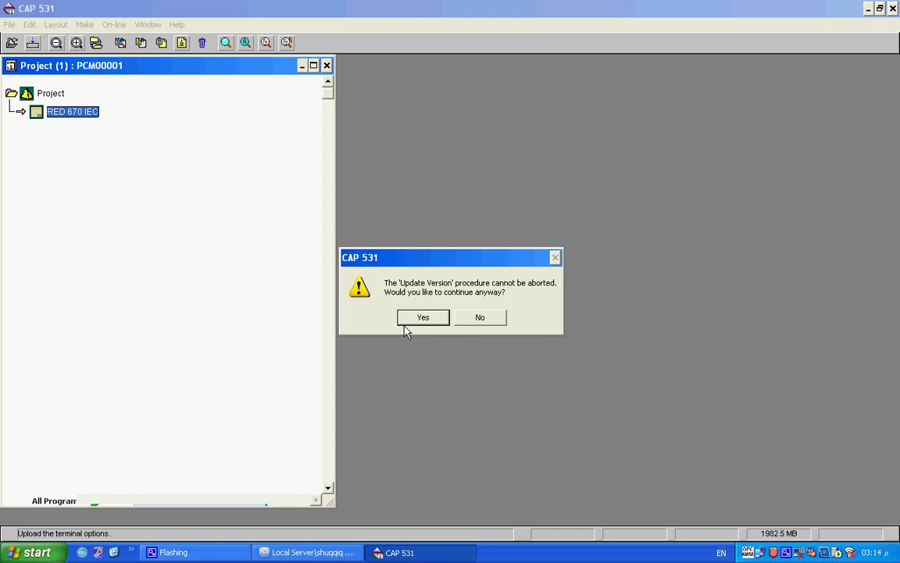
left_click(422, 318)
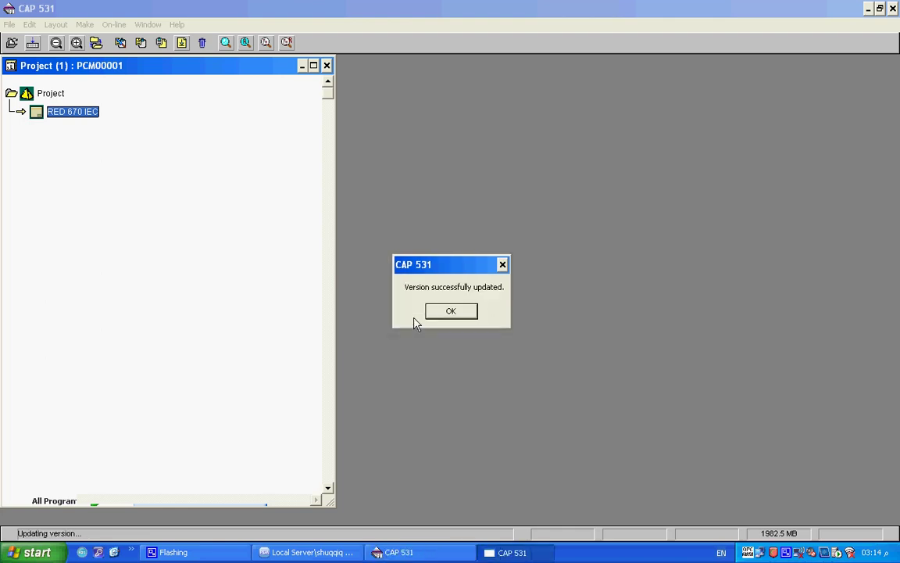
left_click(438, 314)
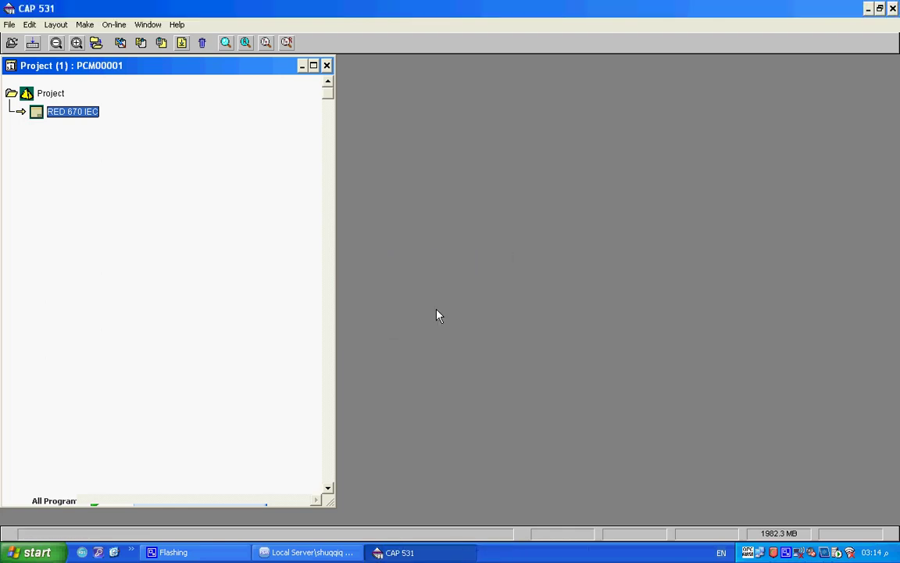
Step: Upload the terminal configuration from the RED 670 IEC and compile the whole project
left_click(113, 24)
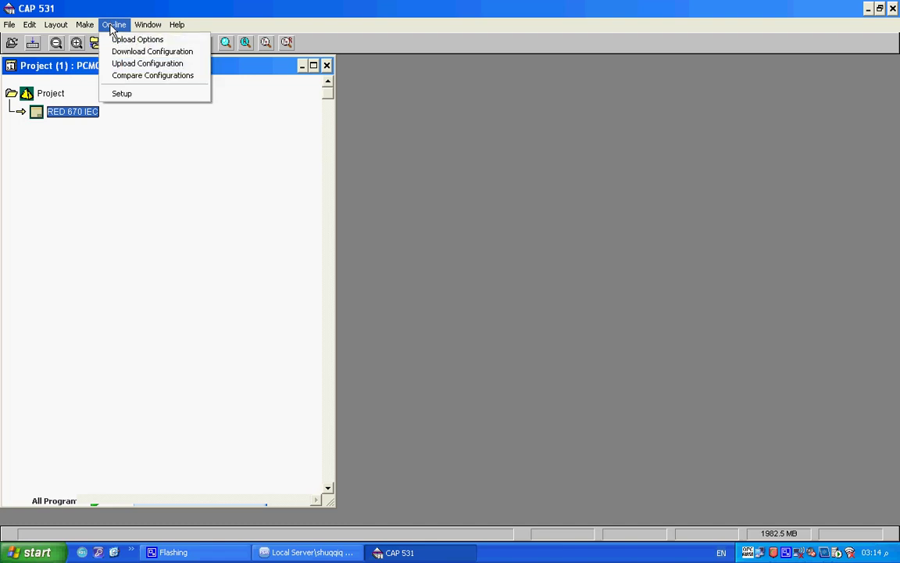
left_click(117, 63)
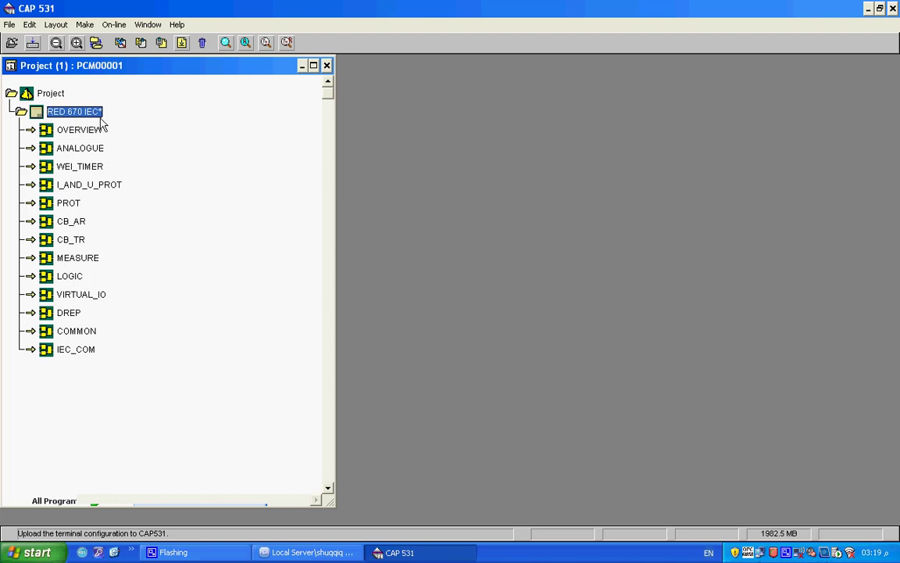
left_click(87, 25)
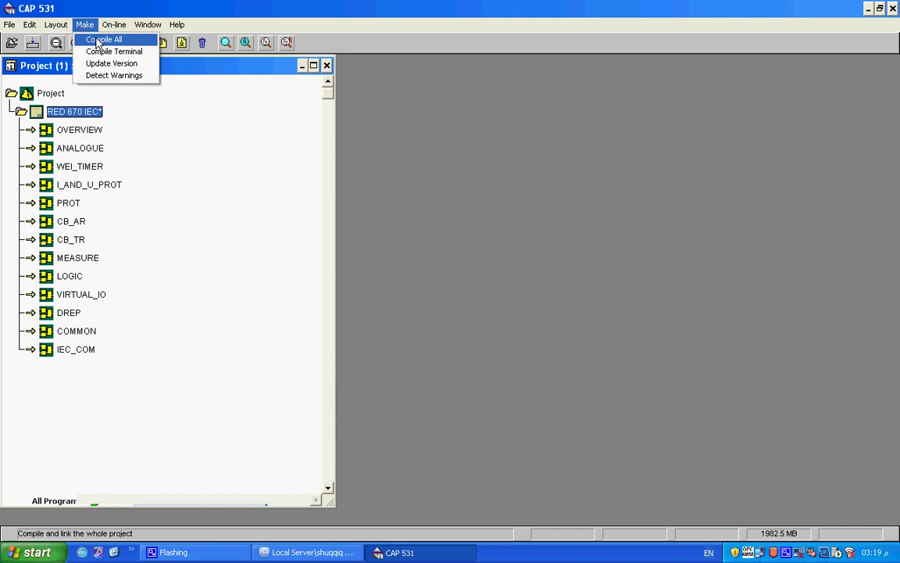
left_click(97, 40)
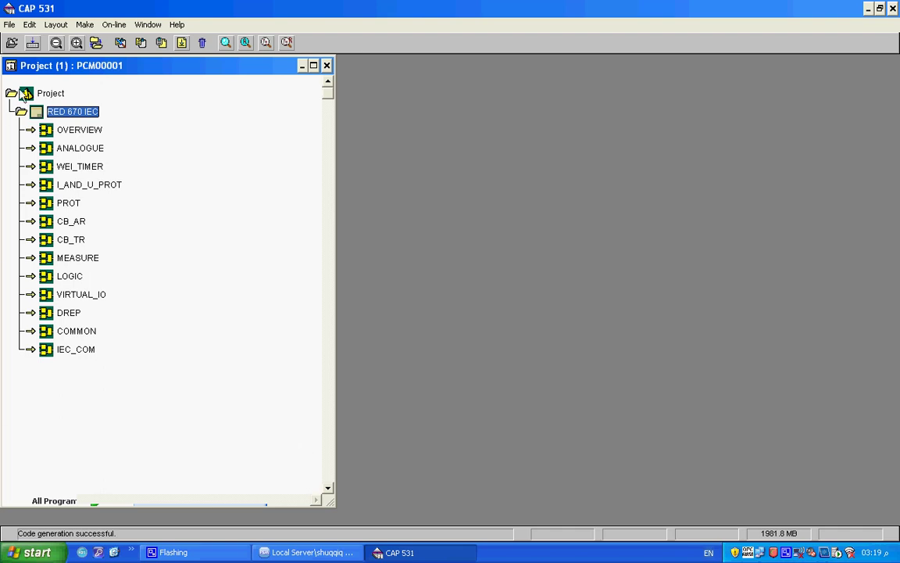
Step: Exit CAP 531 and return to the shuqqiq project in PCM 600
left_click(9, 24)
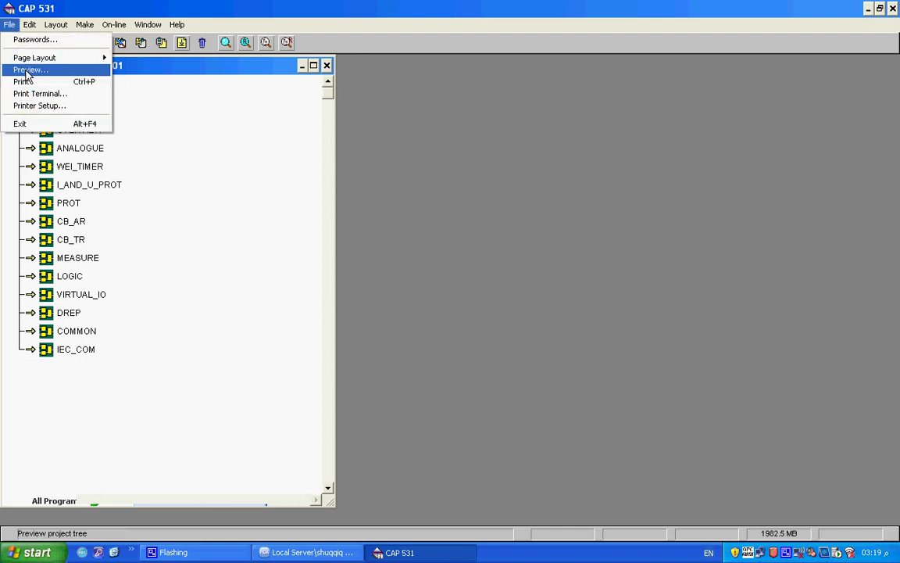
left_click(23, 124)
left_click(381, 308)
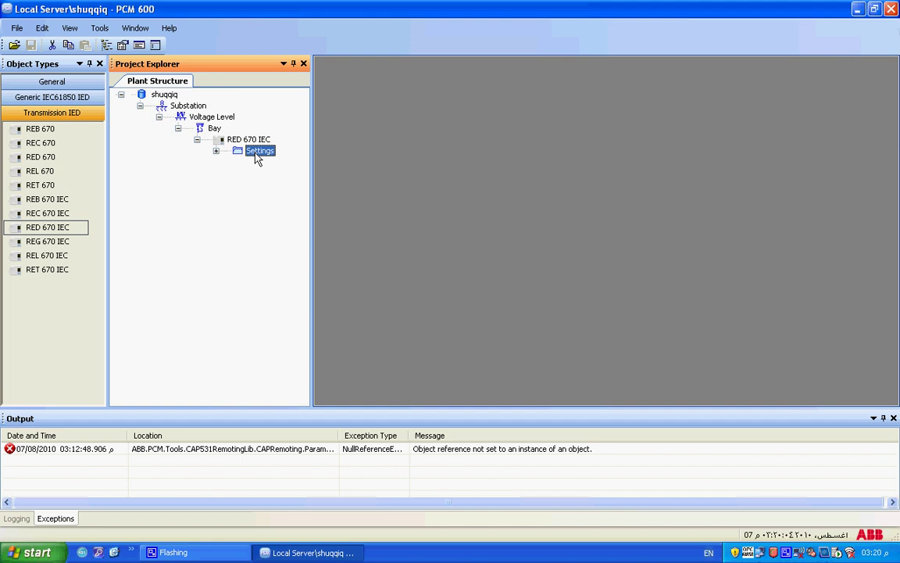
Step: Open Parameter Setting for the relay's Settings folder and read all settings from the RED 670 IEC, copying IED values to the PC values
right_click(258, 159)
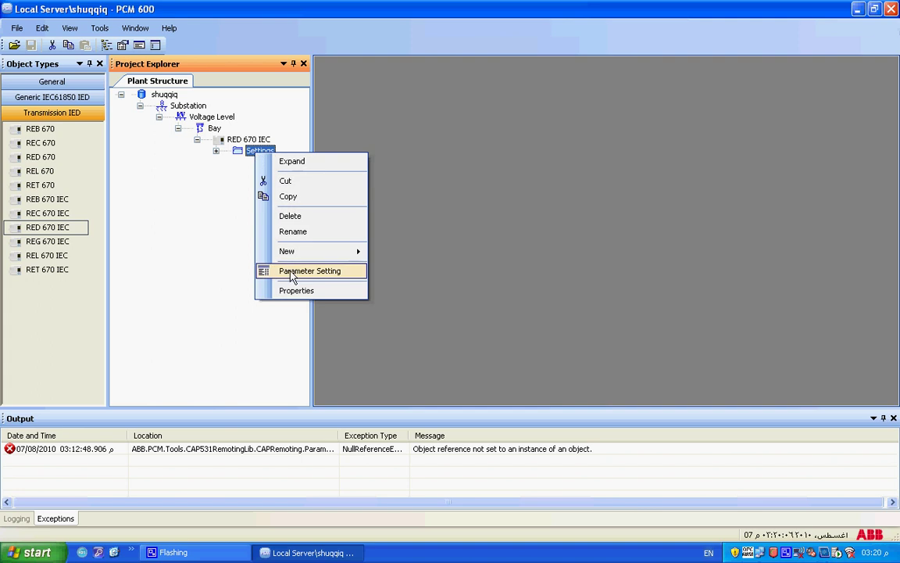
left_click(291, 273)
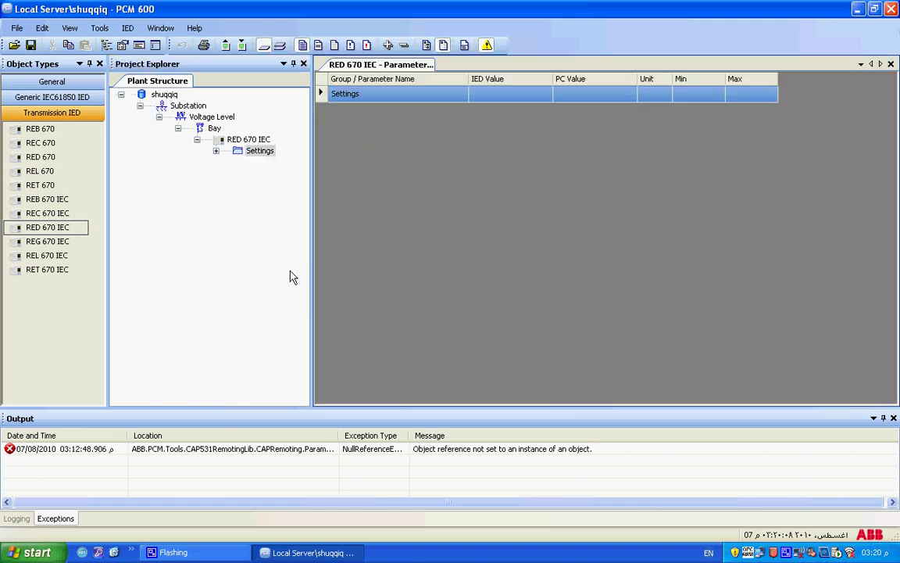
left_click(225, 45)
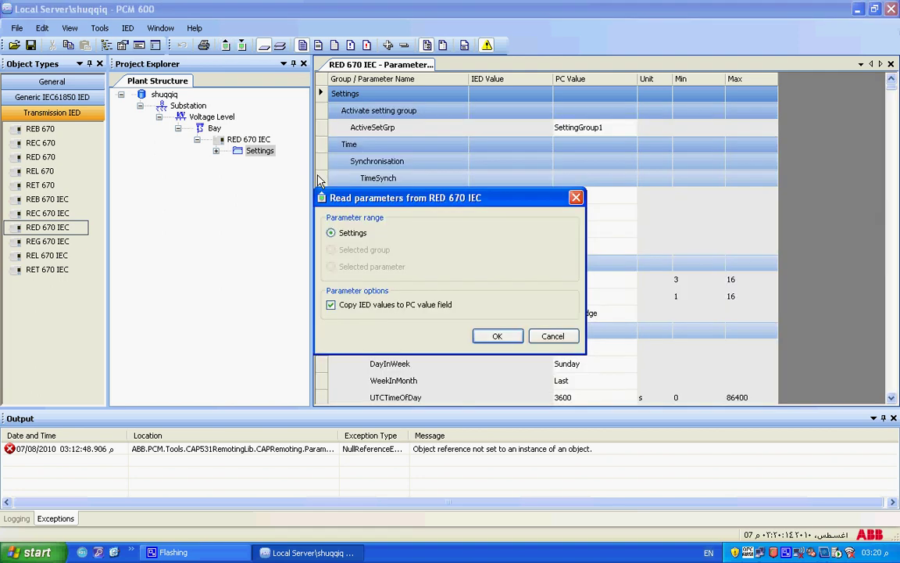
left_click(495, 336)
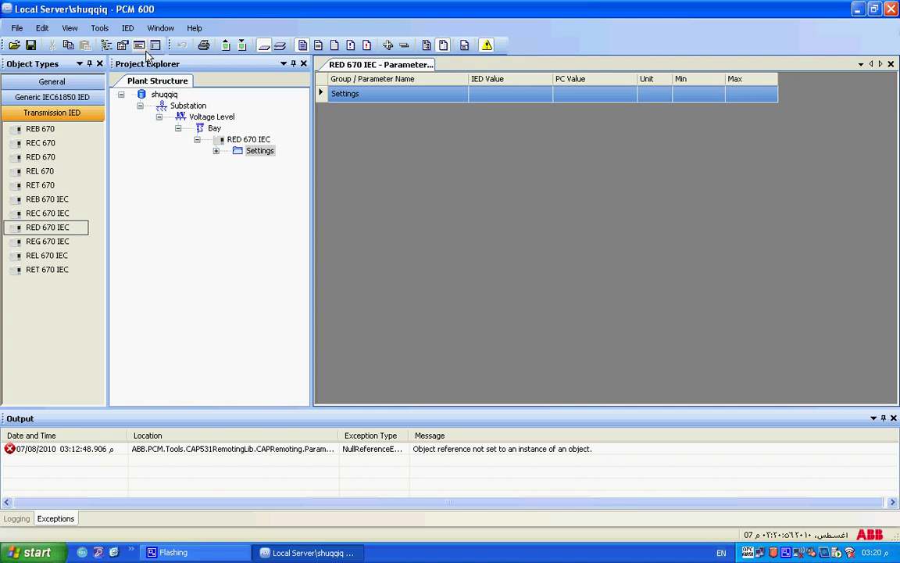
Step: Save the RED 670 IEC parameter settings and close Parameter Setting
left_click(32, 45)
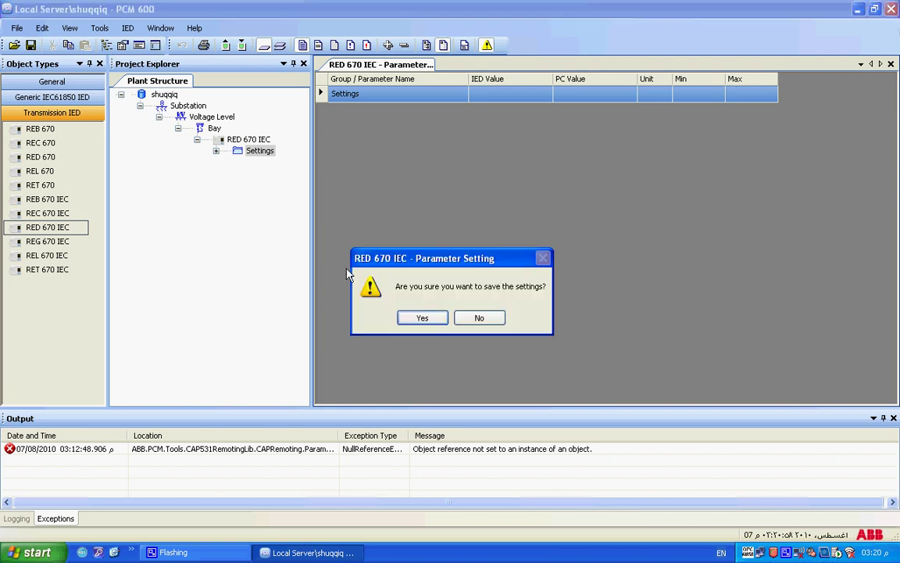
left_click(407, 318)
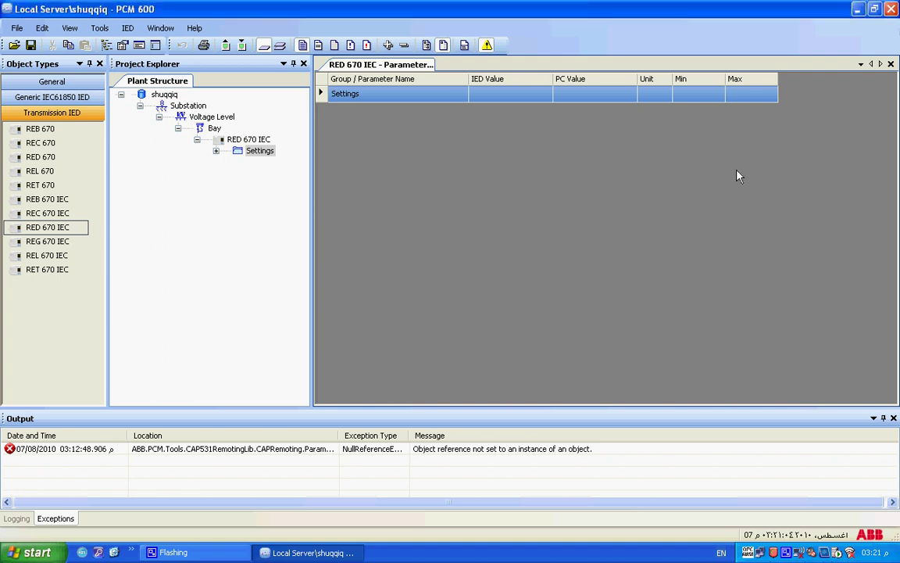
left_click(890, 64)
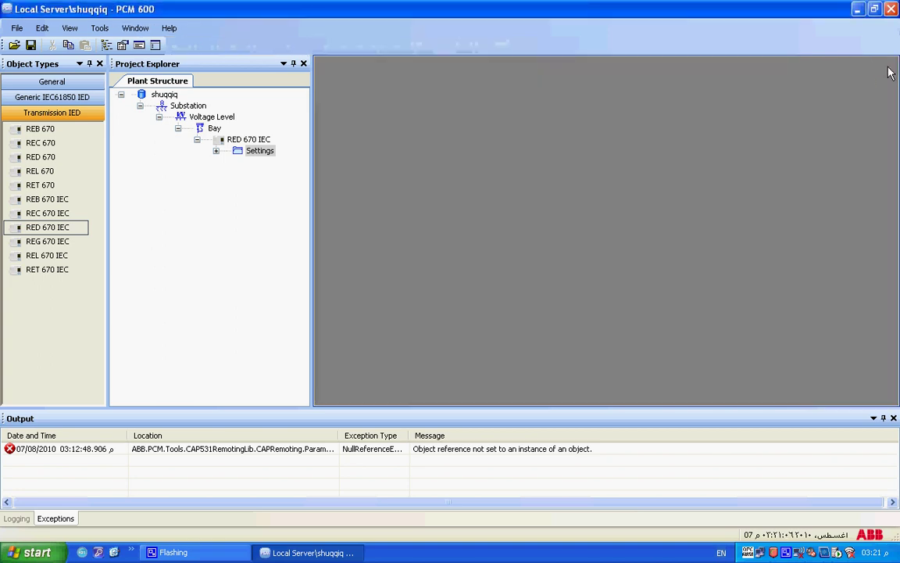
left_click(271, 155)
left_click(271, 155)
right_click(272, 156)
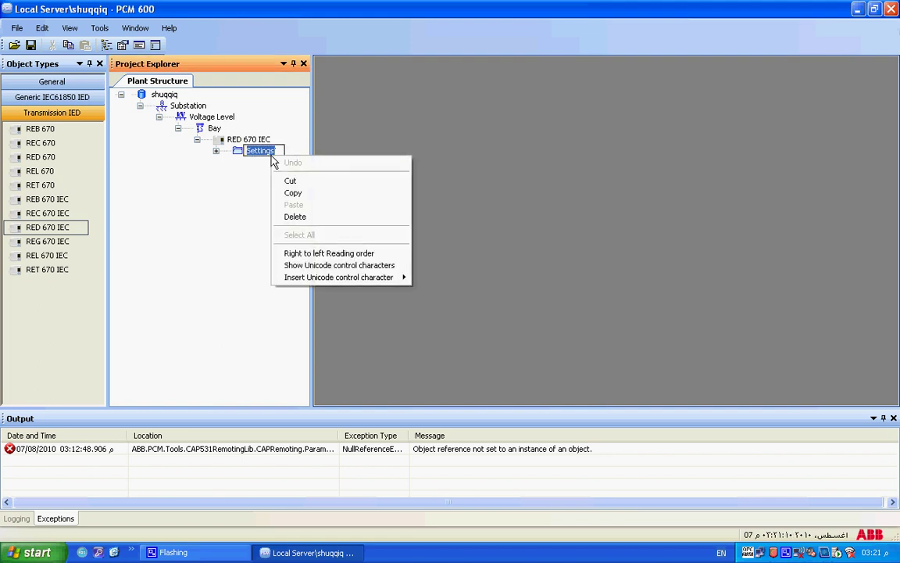
left_click(237, 205)
right_click(242, 157)
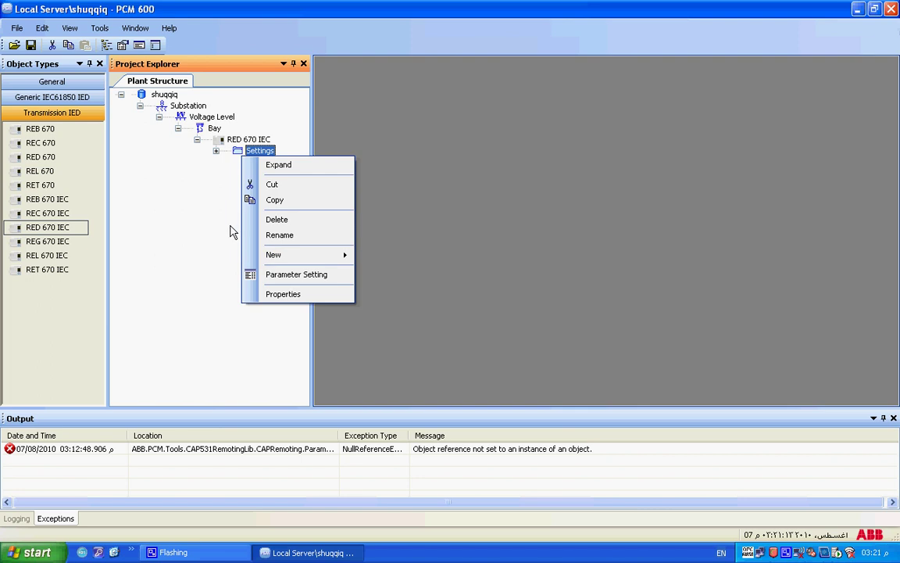
Step: Open the Signal Matrix for the RED 670 IEC, read its data from the relay over the existing data, and close the matrix
left_click(234, 141)
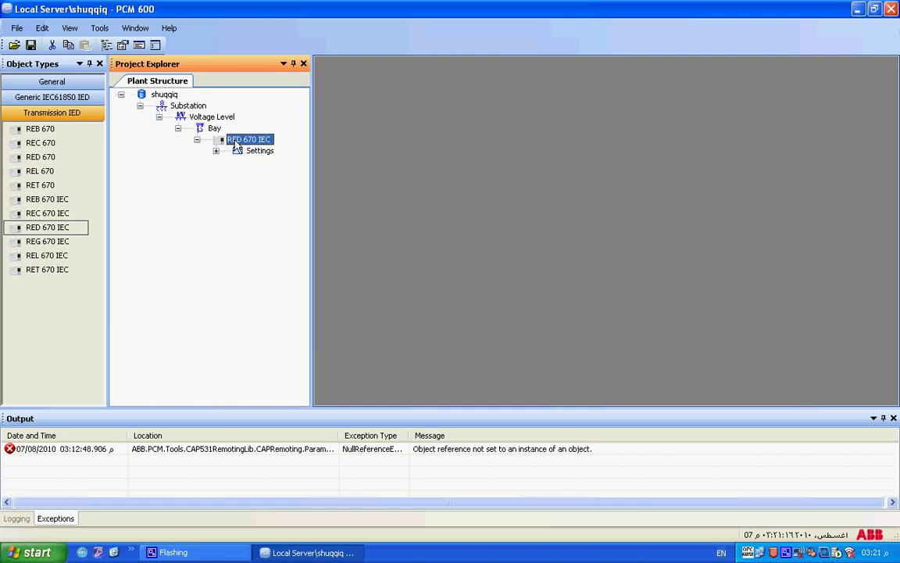
right_click(234, 145)
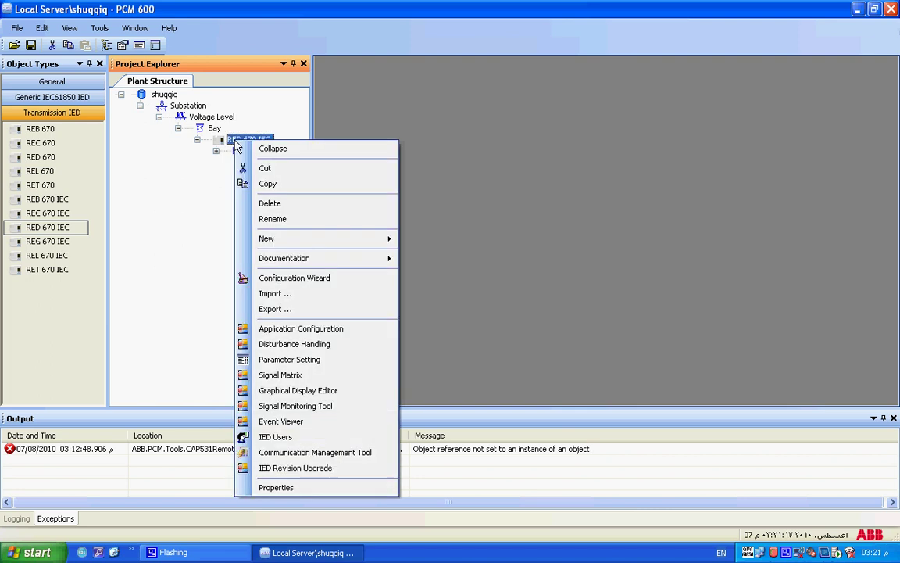
left_click(326, 386)
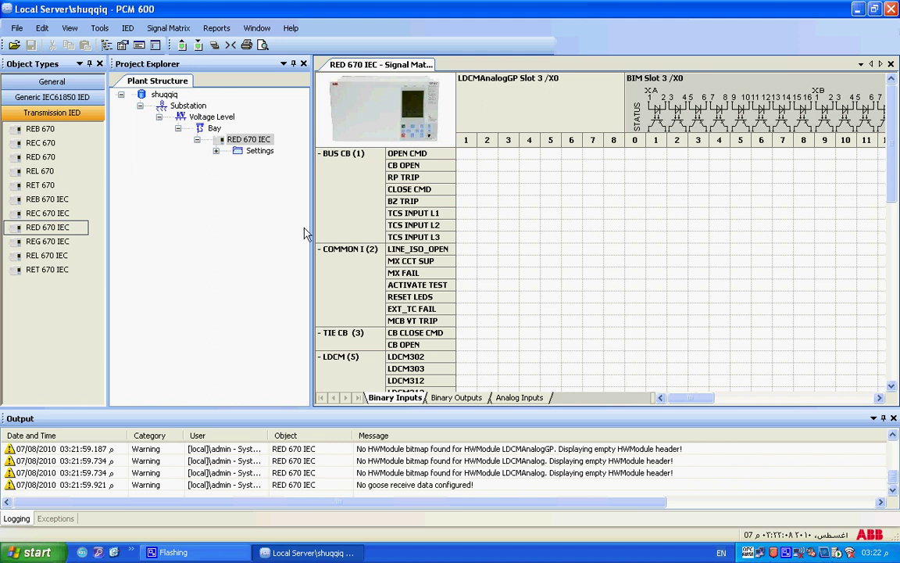
left_click(181, 48)
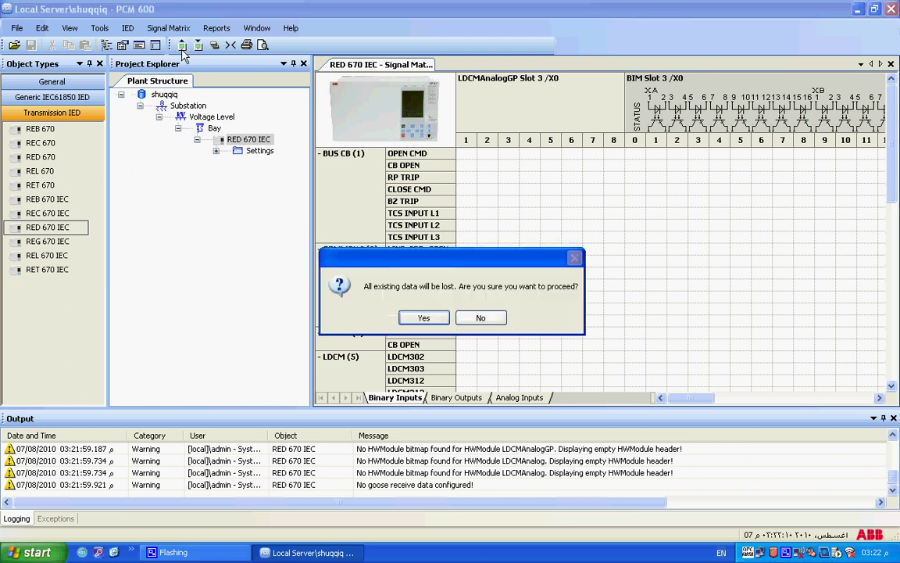
left_click(405, 324)
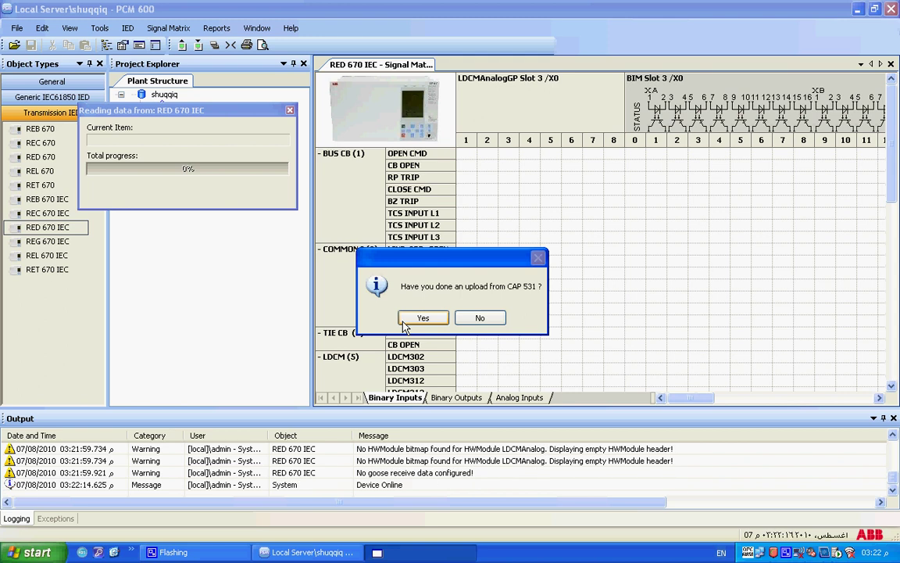
left_click(406, 322)
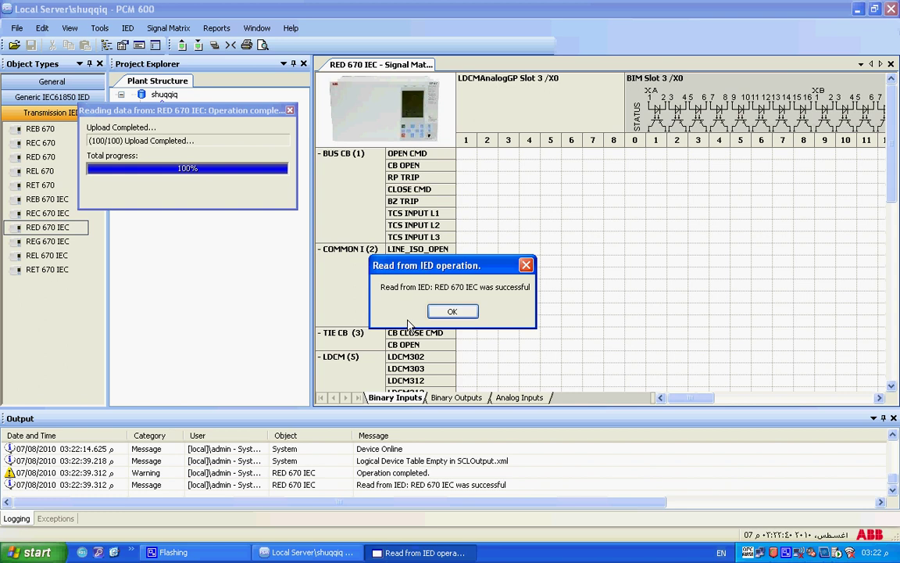
left_click(439, 317)
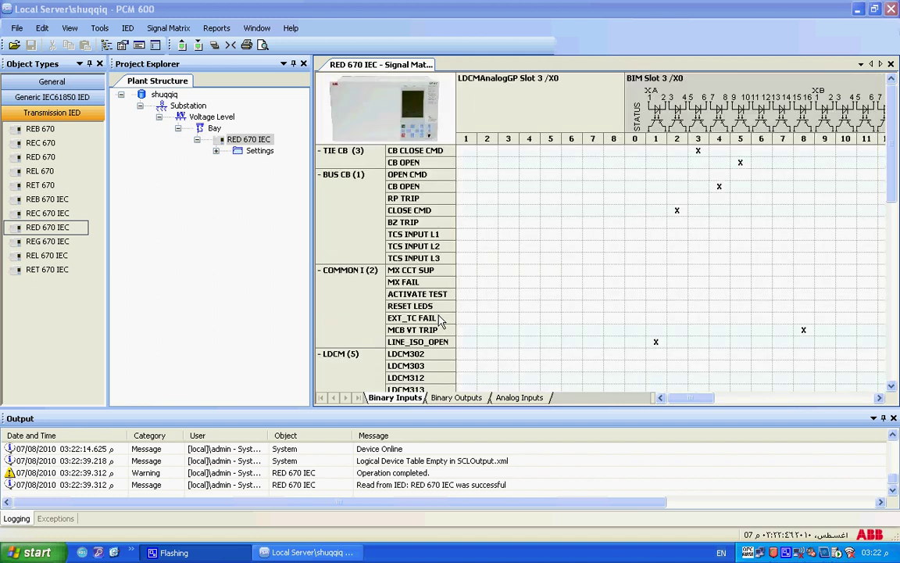
left_click(890, 64)
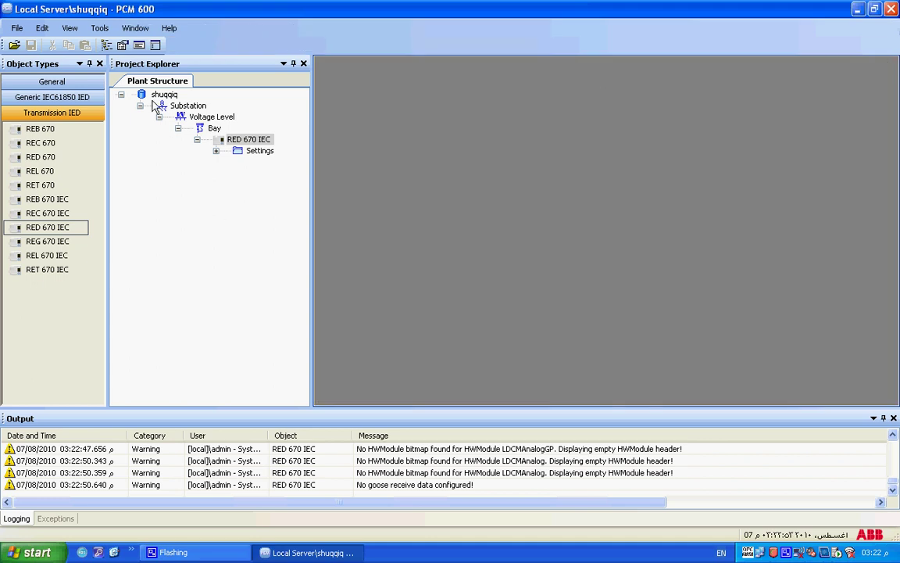
left_click(238, 140)
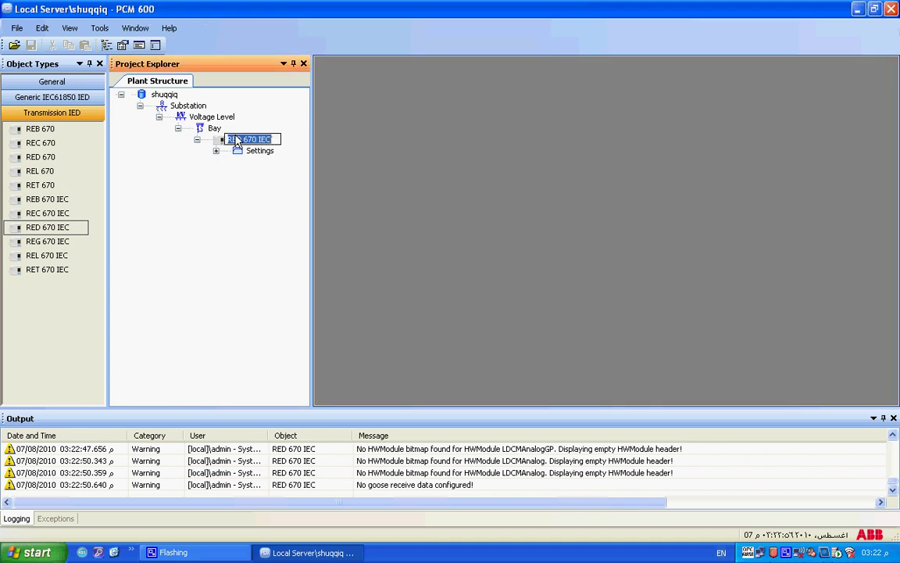
right_click(238, 141)
left_click(177, 192)
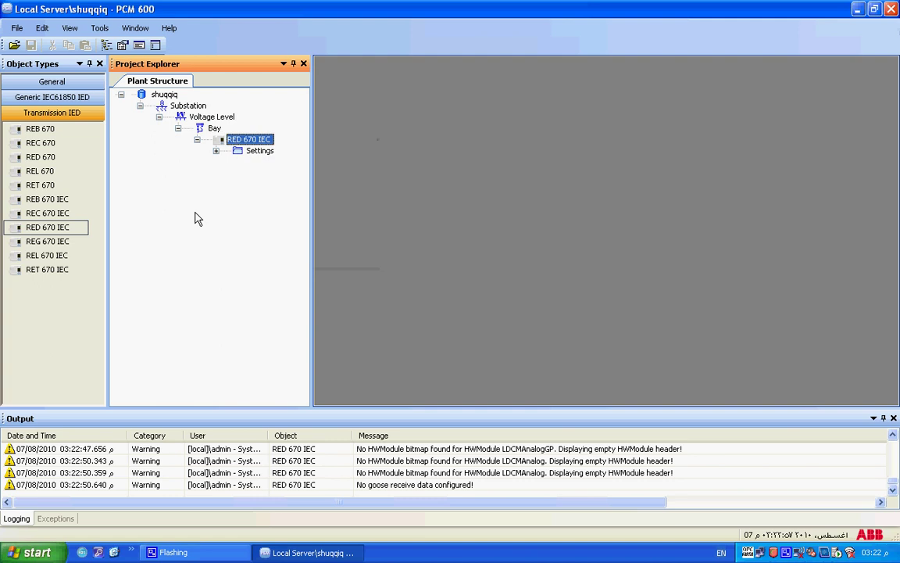
right_click(230, 139)
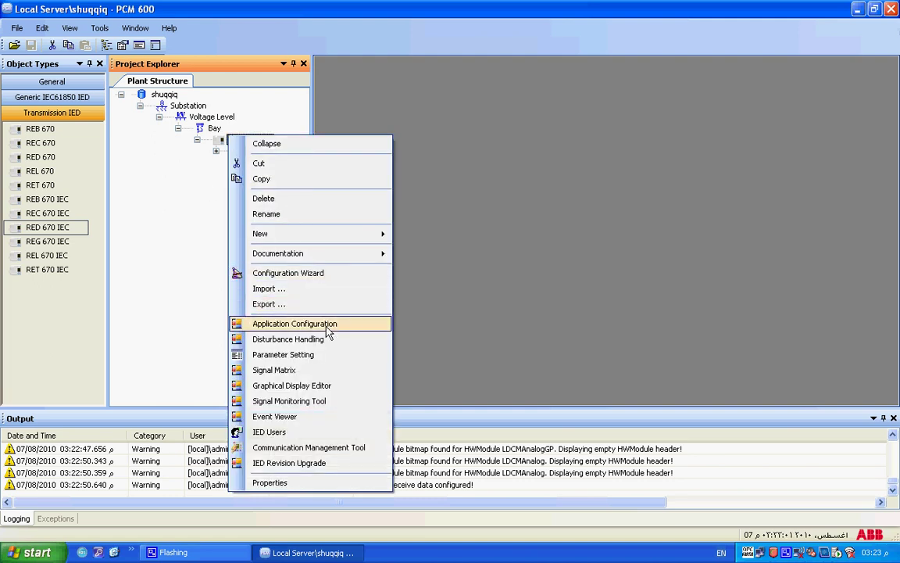
mouse_move(321, 258)
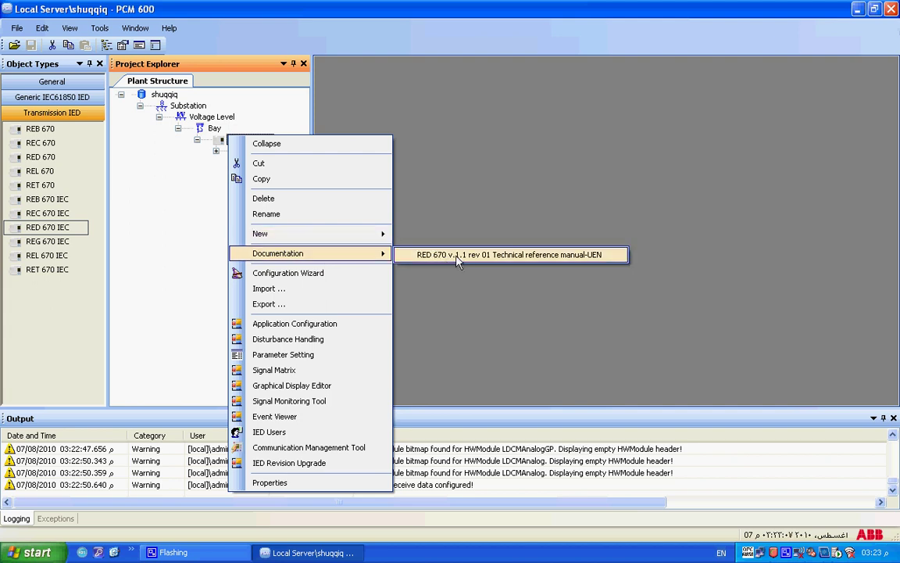
left_click(466, 205)
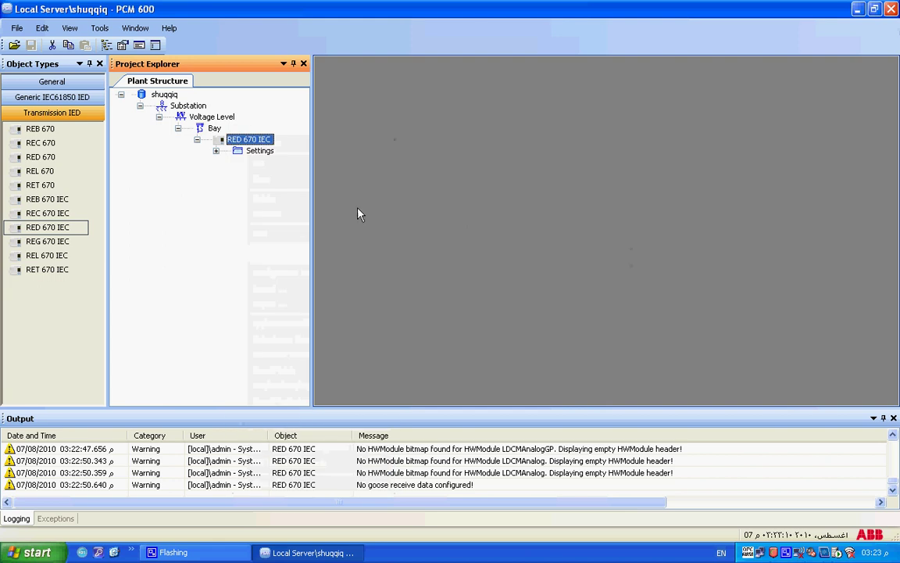
Step: Open Parameter Setting for the relay's Settings folder and switch its view to the RED 670 IEC
right_click(258, 160)
left_click(307, 272)
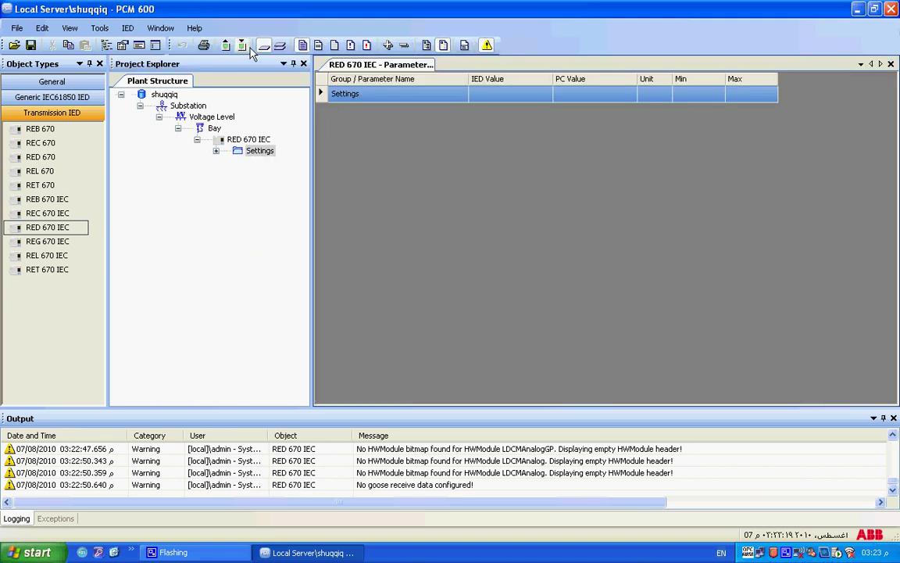
left_click(245, 140)
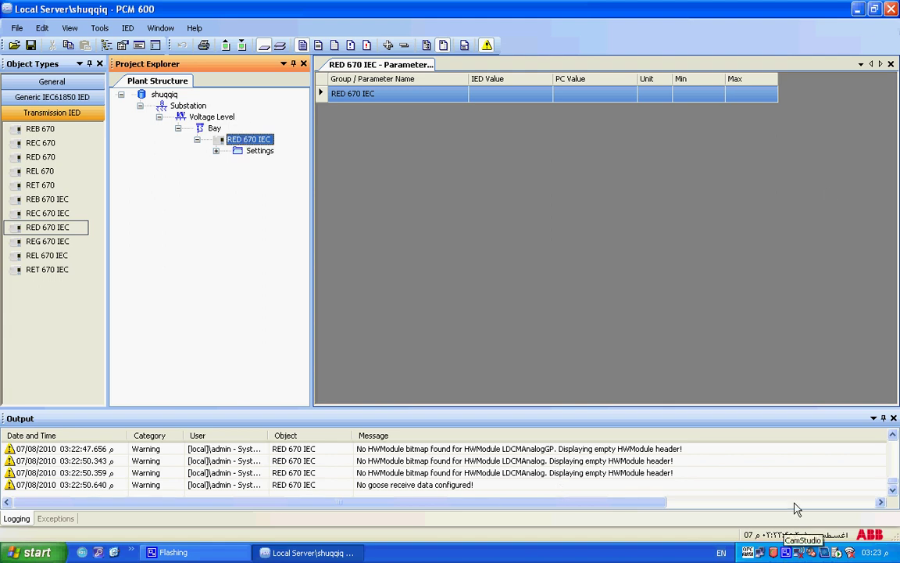
Step: Close PCM 600
left_click(891, 9)
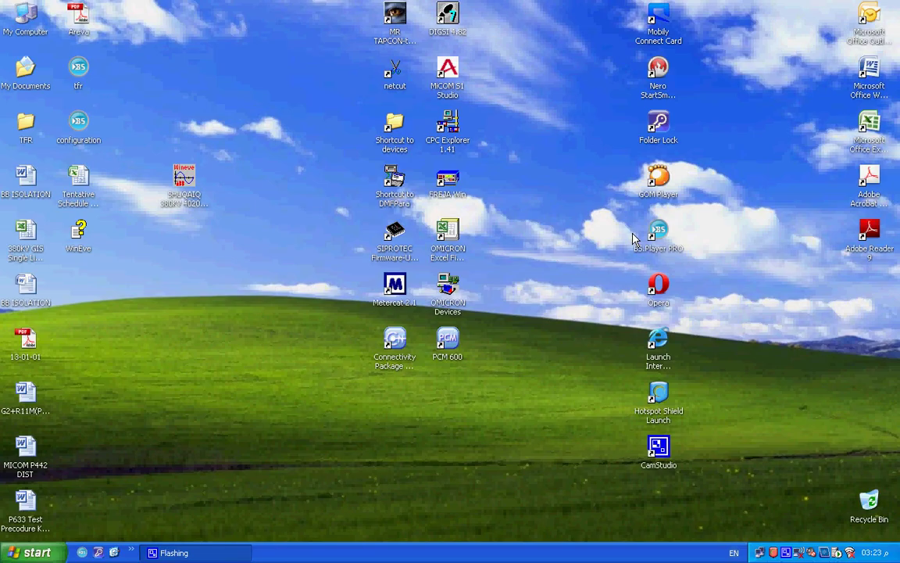
left_click(787, 552)
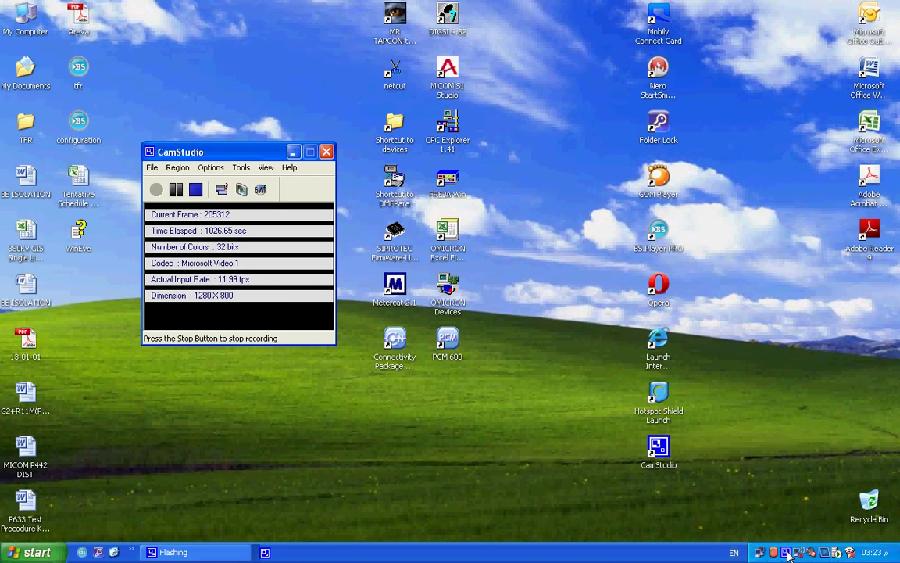